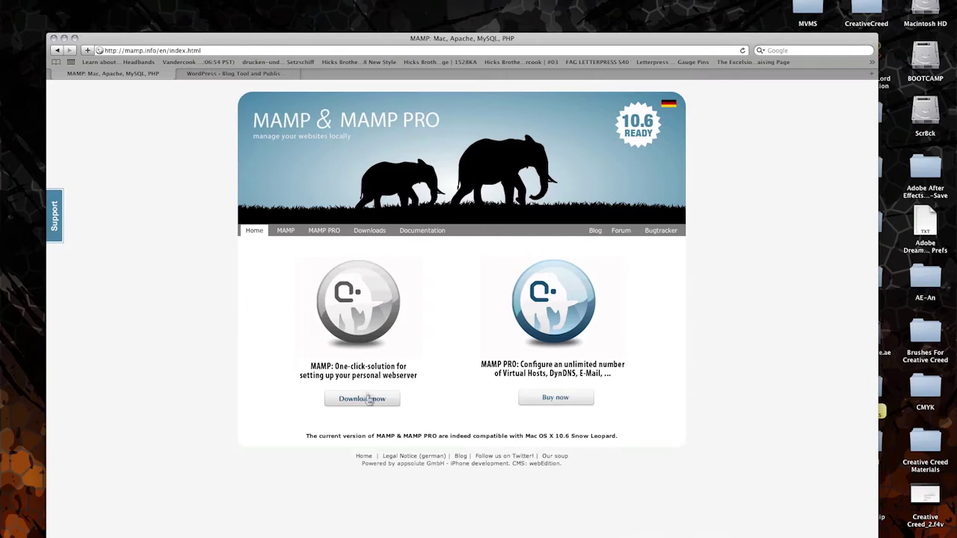
- Start downloading MAMP & MAMP PRO 1.9.5, then switch to the WordPress.org tab
click(363, 231)
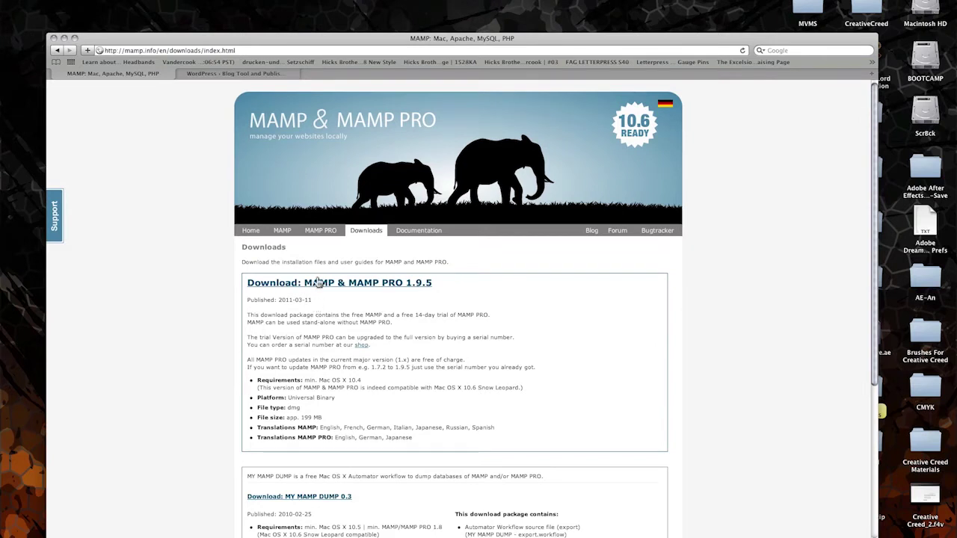
click(315, 284)
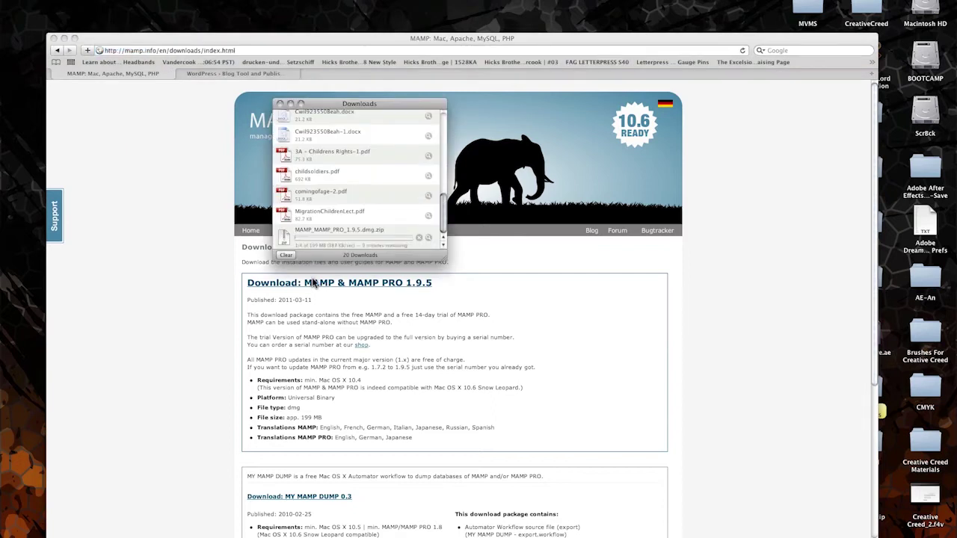
click(154, 78)
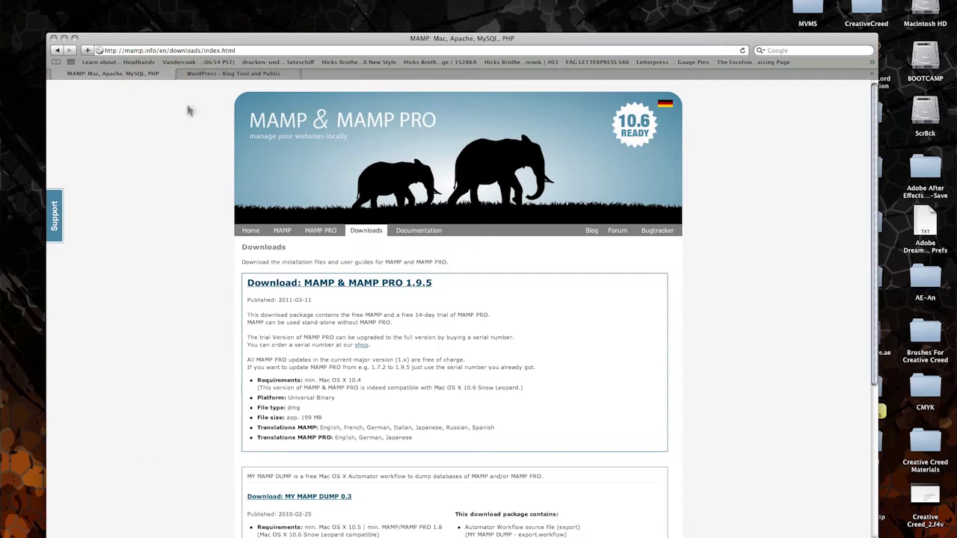
click(211, 74)
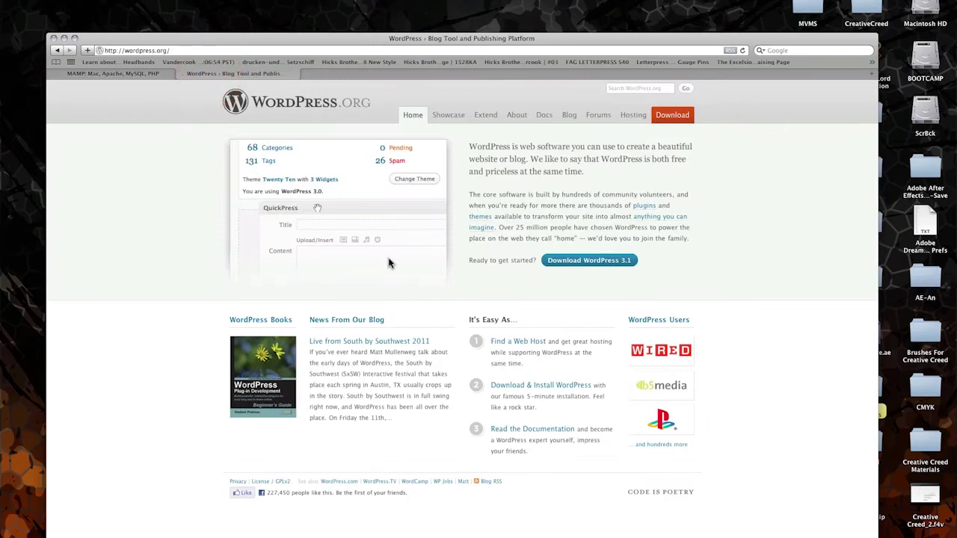
- Save the WordPress 3.1 download as latest.zip to the Desktop
click(570, 261)
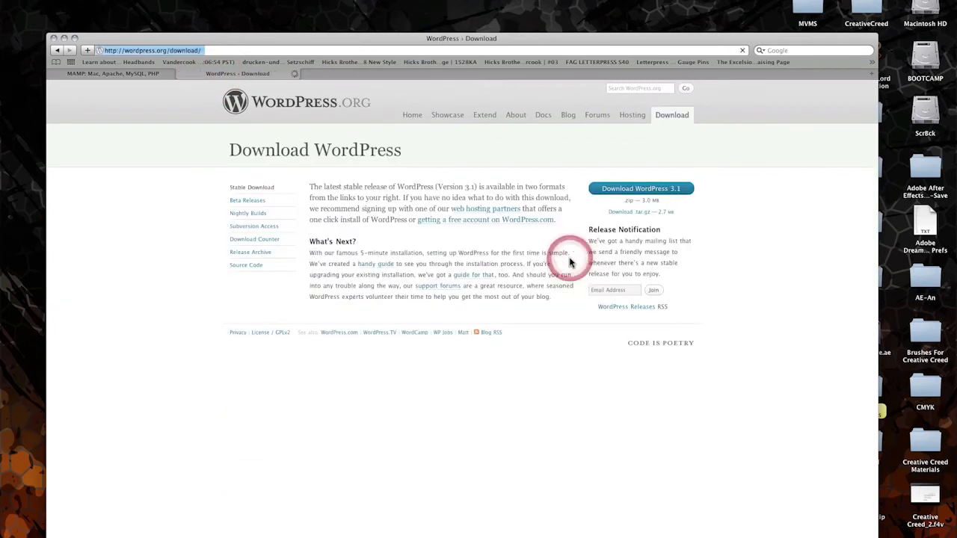
right_click(607, 191)
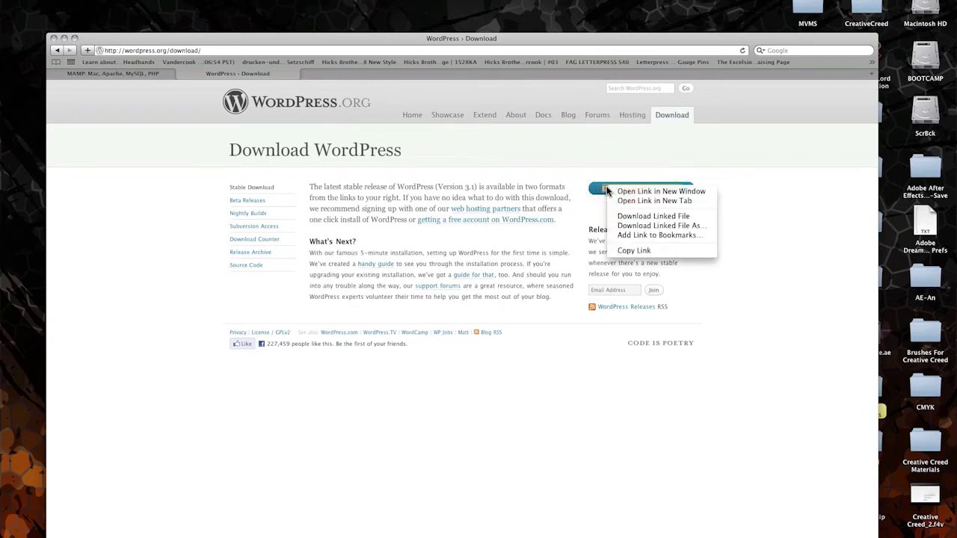
click(643, 225)
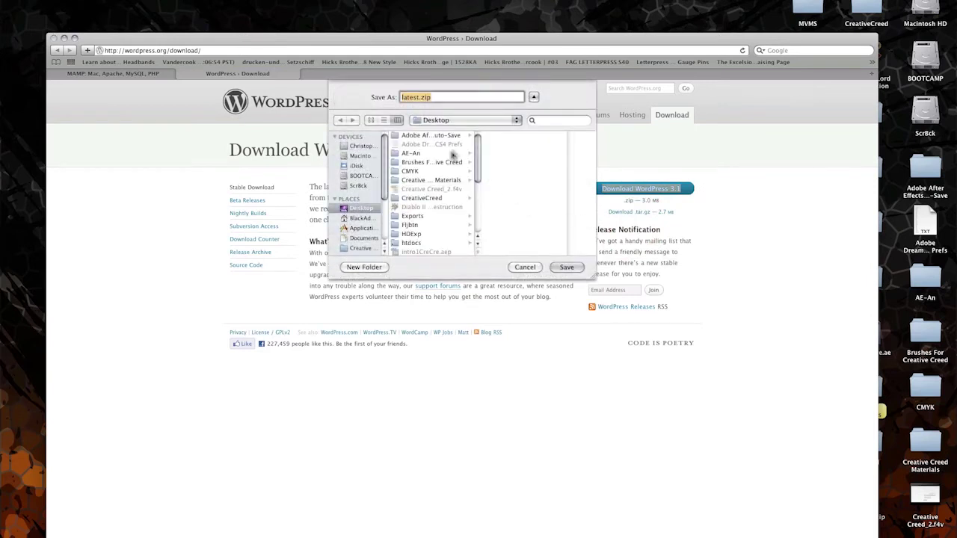
click(568, 269)
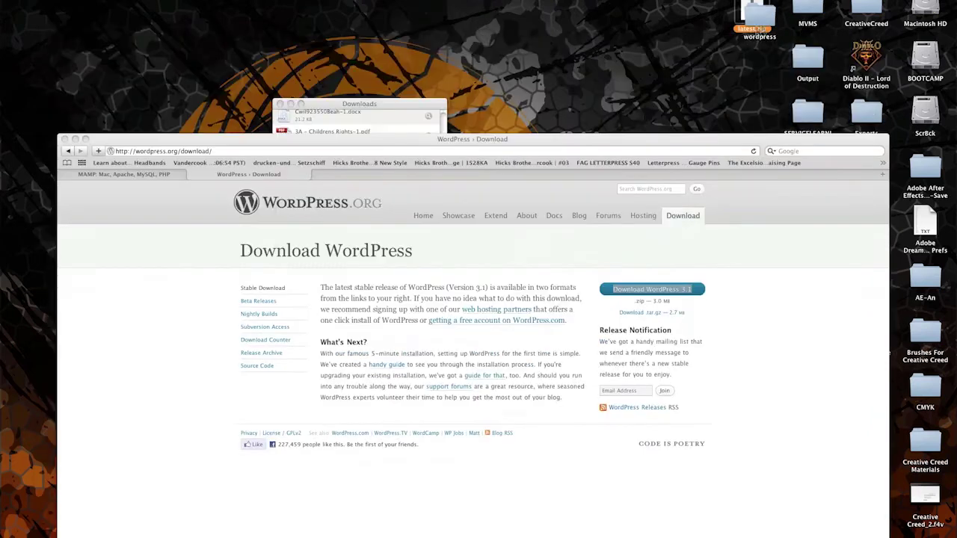
- Trash latest.zip and keep the unpacked wordpress folder at the top of the Desktop
click(750, 11)
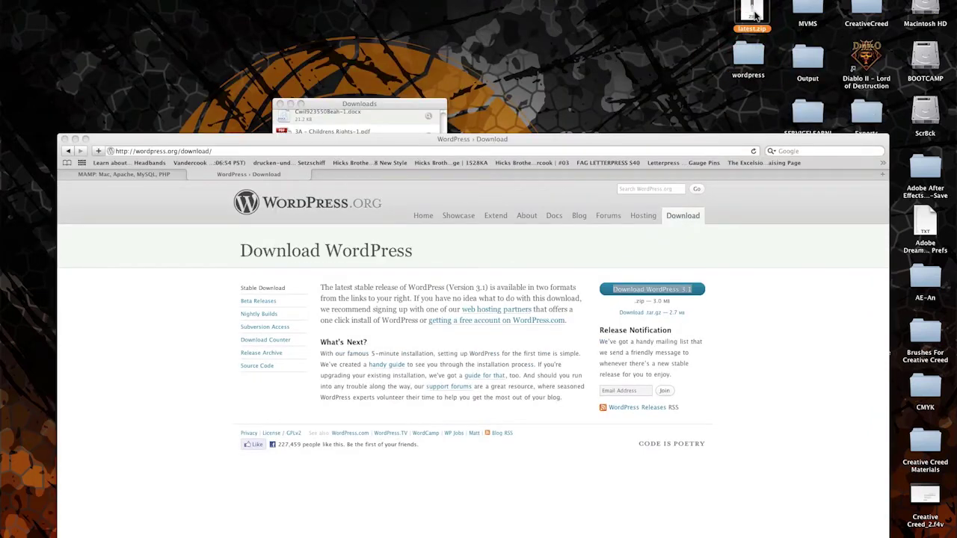
drag(755, 15, 811, 536)
drag(746, 59, 754, 16)
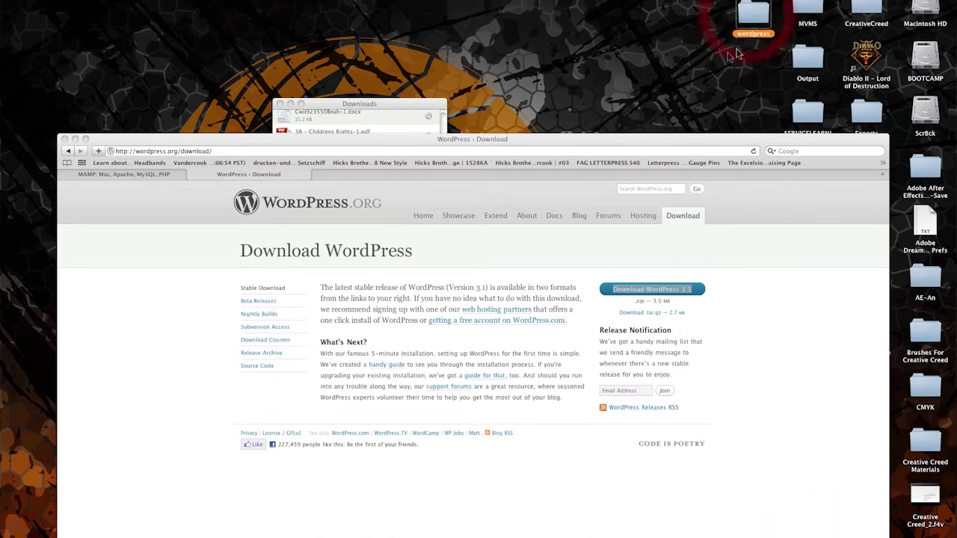
click(446, 106)
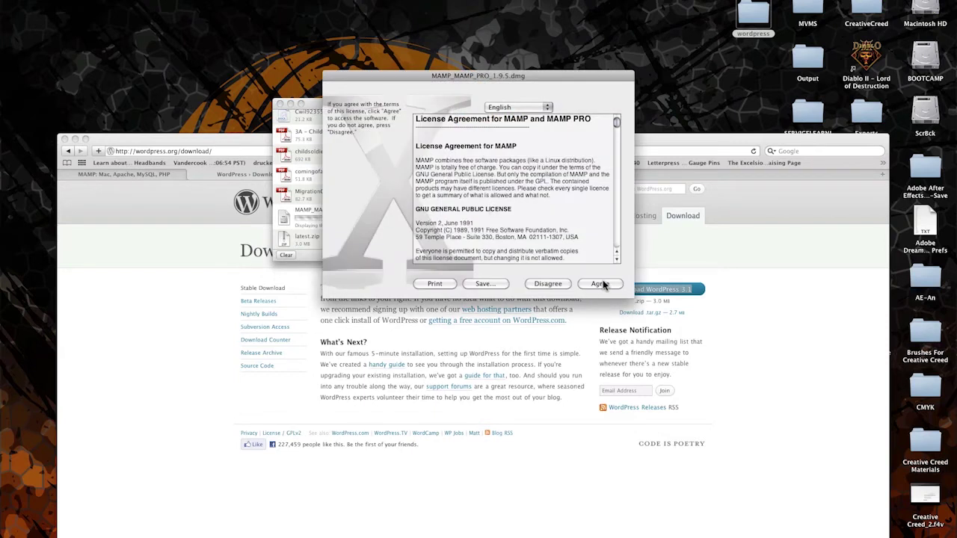
- Accept the MAMP 1.9.5 license agreement
click(403, 82)
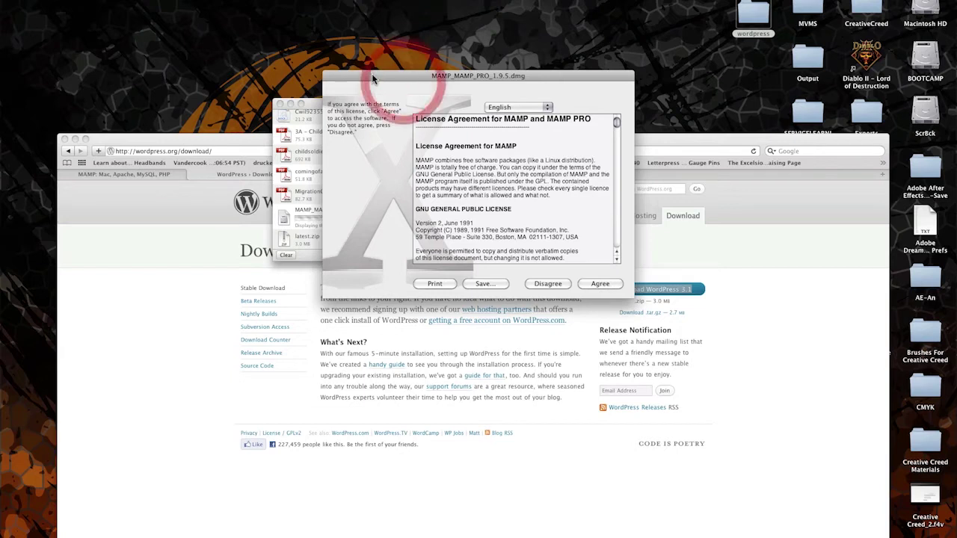
drag(373, 79, 295, 62)
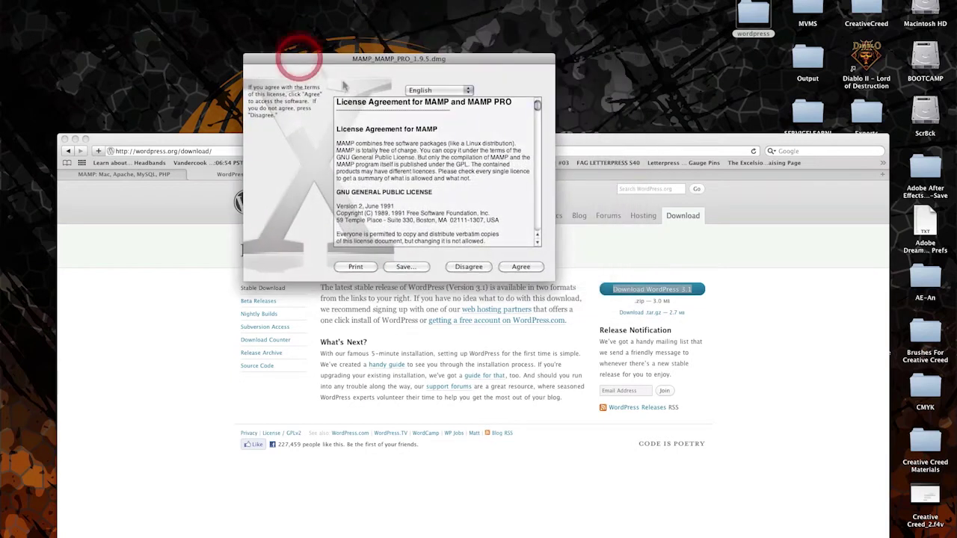
click(520, 268)
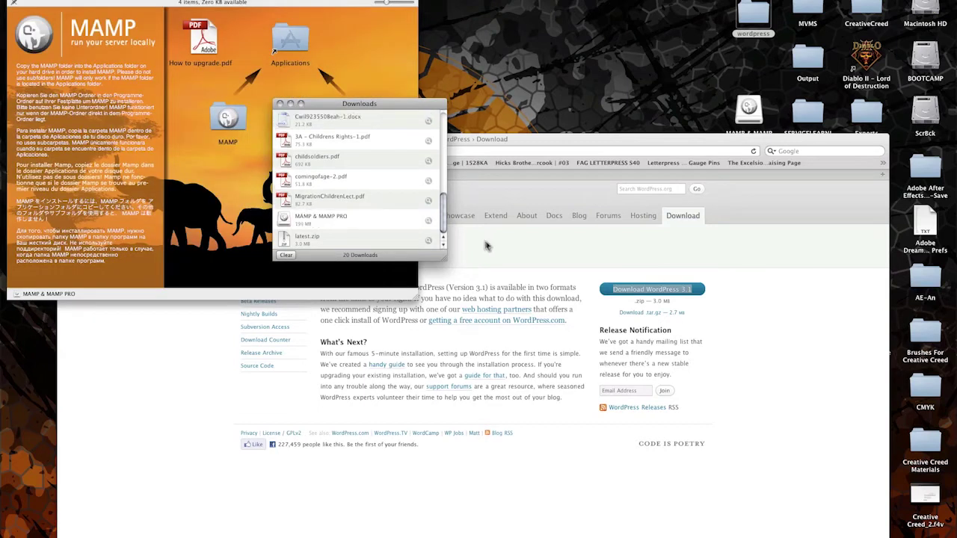
- Drag MAMP onto Applications, keep the existing copy instead of replacing it, and close the disk image
drag(299, 4, 407, 15)
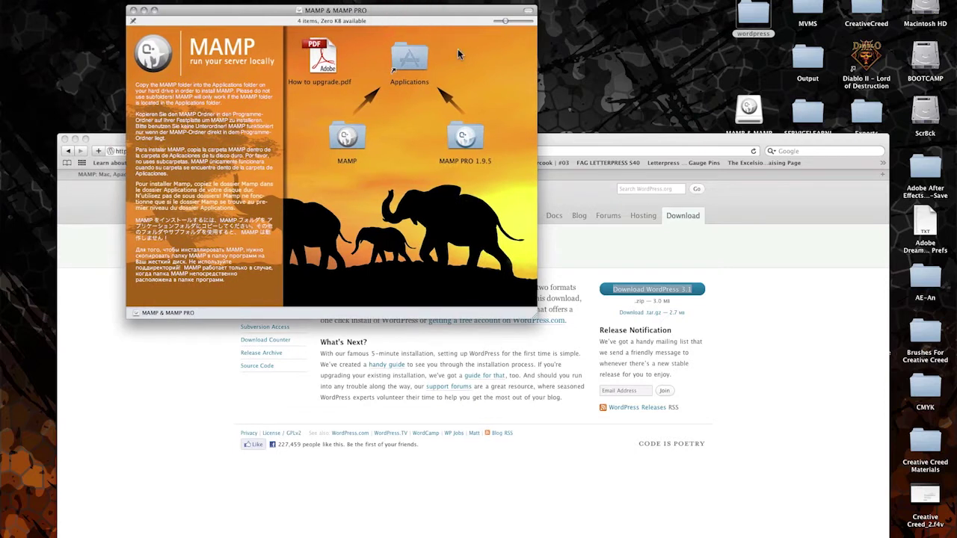
right_click(340, 168)
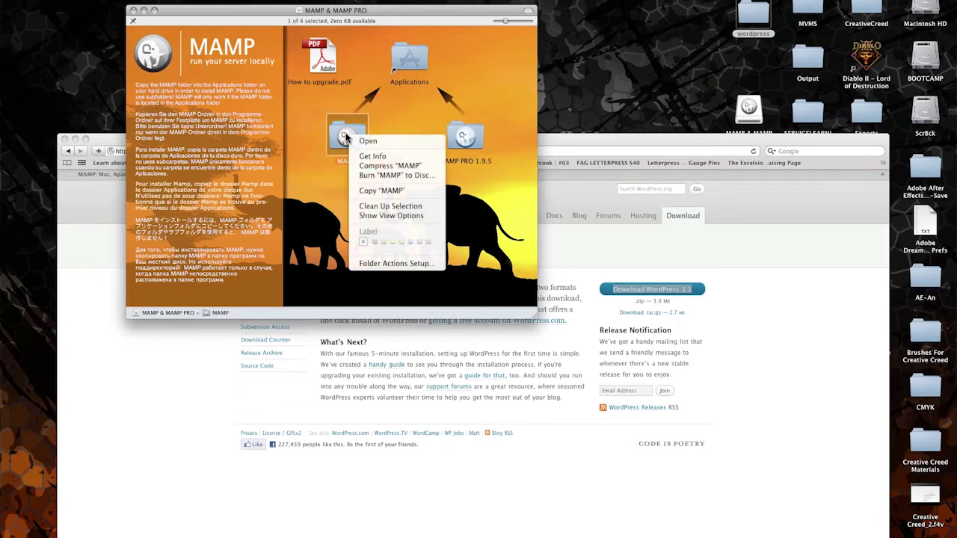
click(383, 118)
drag(343, 133, 410, 72)
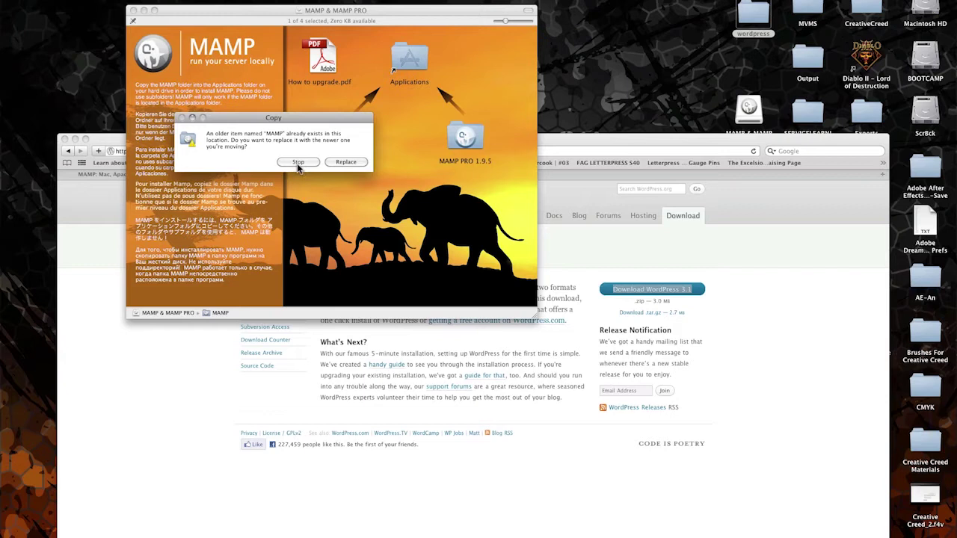
click(298, 163)
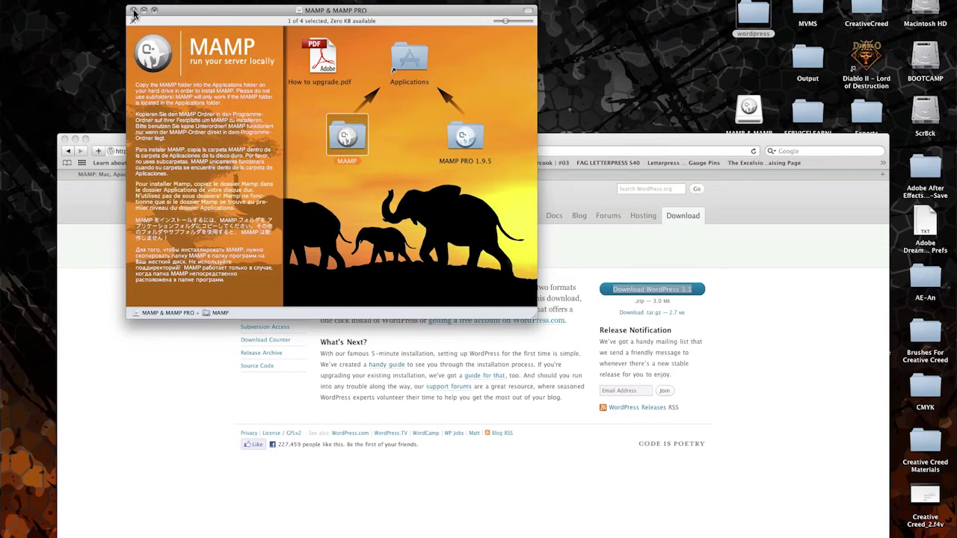
click(133, 10)
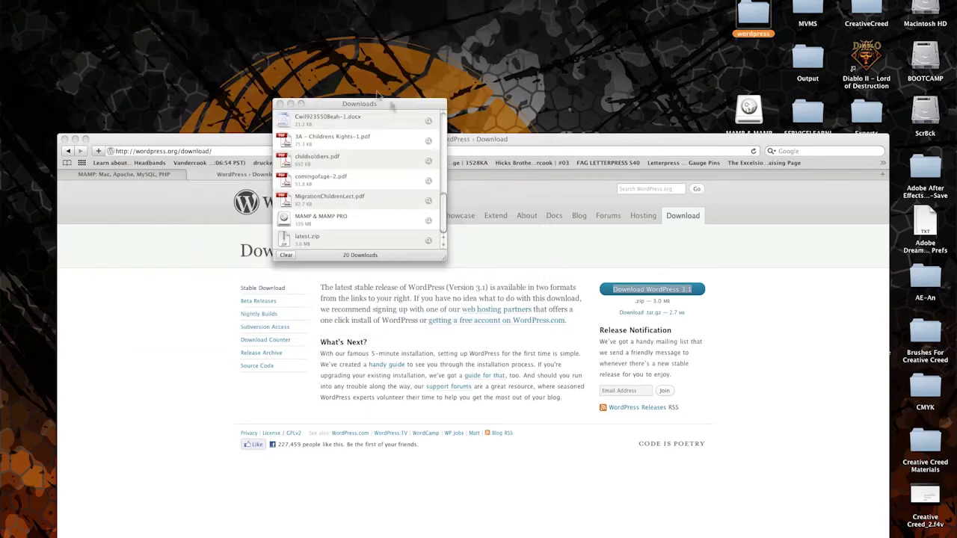
- Close Downloads and launch MAMP, authorising with the administrator password to start Apache and MySQL
click(280, 104)
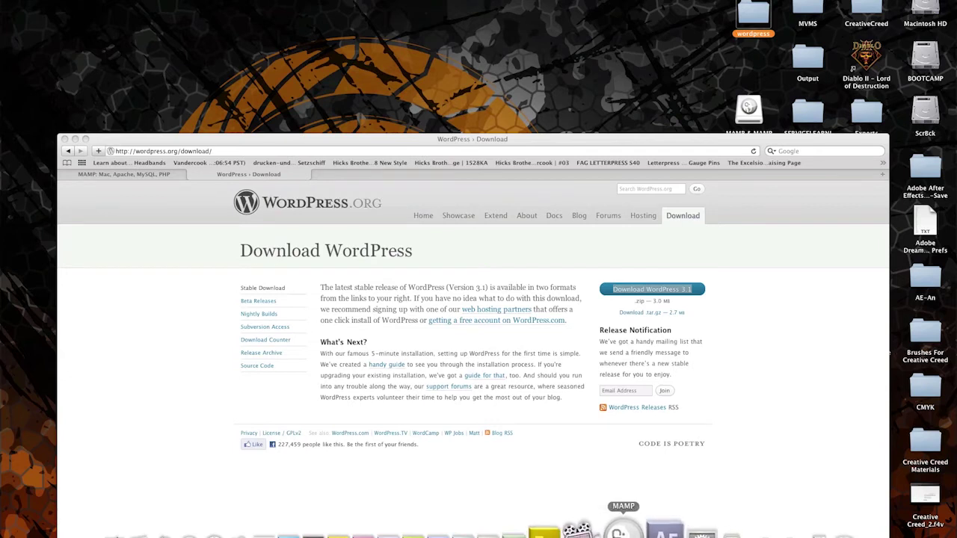
click(617, 530)
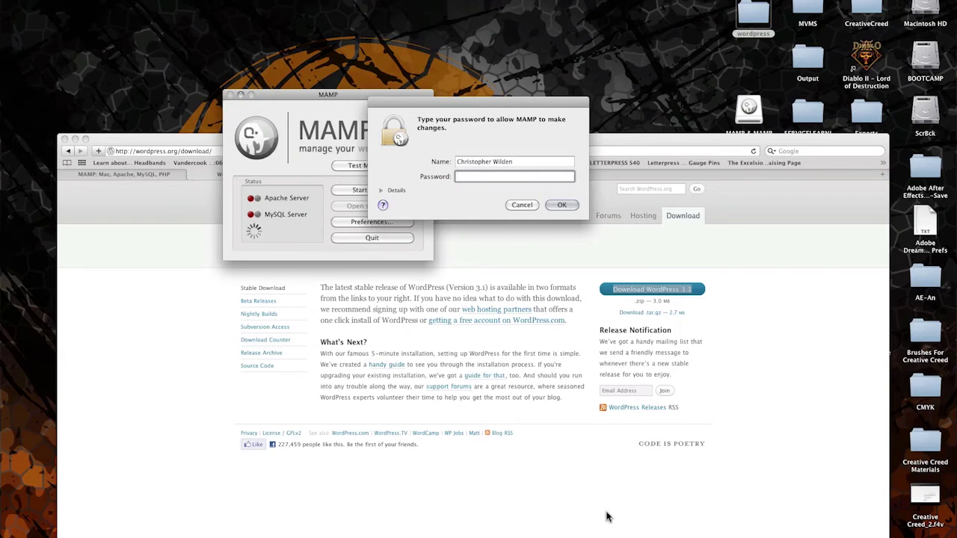
text(*********)
key(Return)
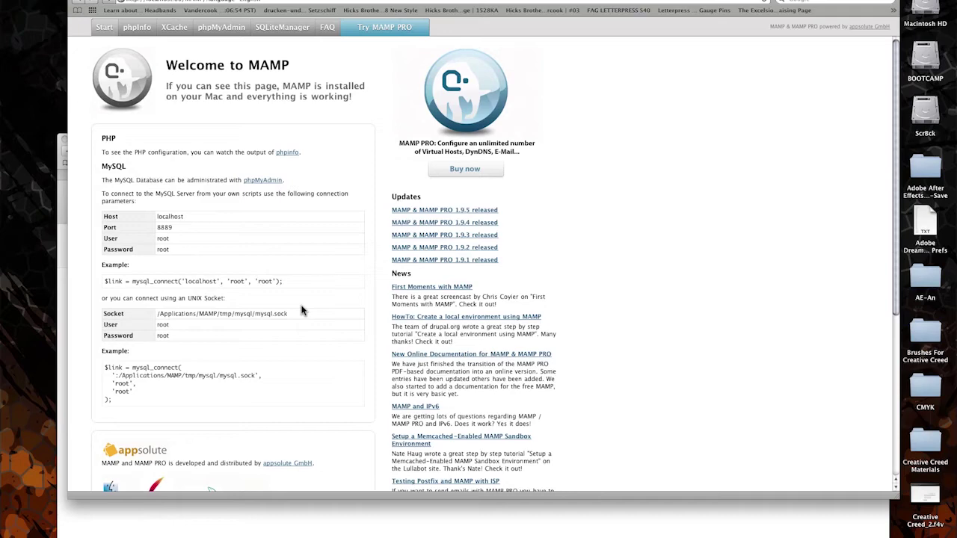
- Create an empty database named 'wordpress' from phpMyAdmin's Create new database field
scroll(331, 320, down, 5)
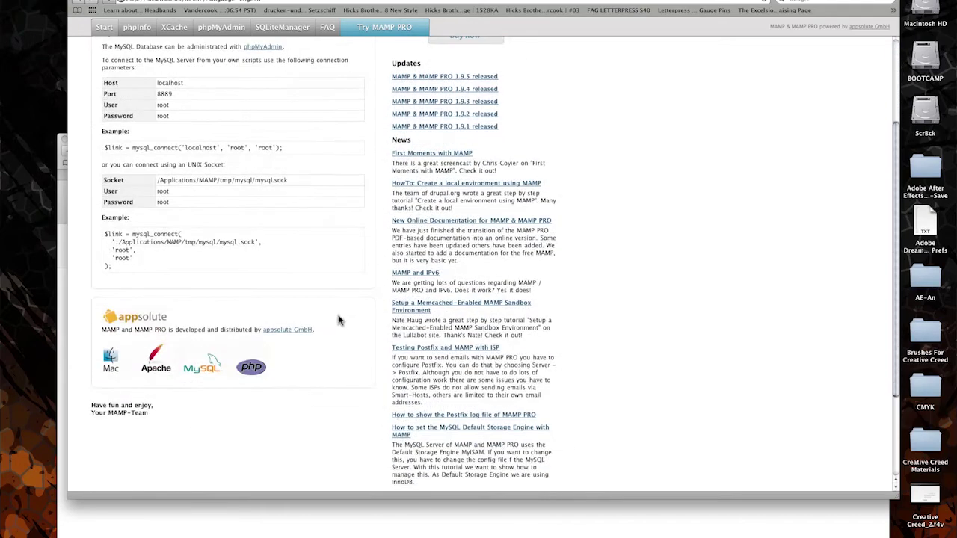
scroll(339, 321, up, 3)
scroll(340, 320, up, 2)
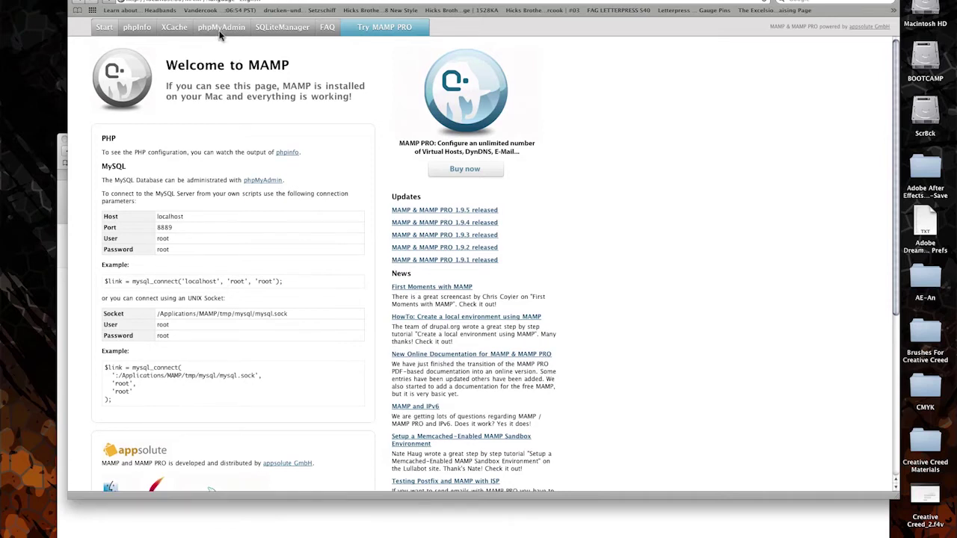
click(221, 30)
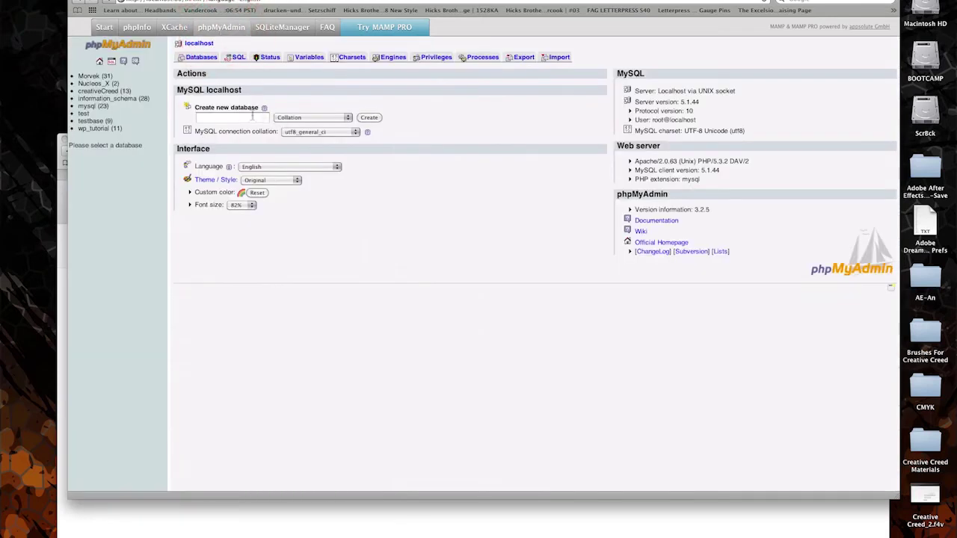
click(232, 118)
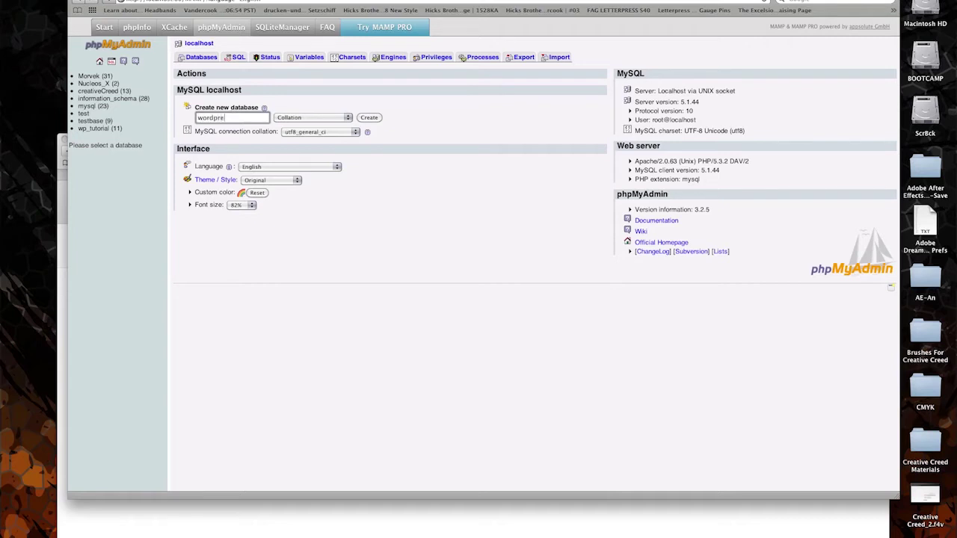
click(369, 117)
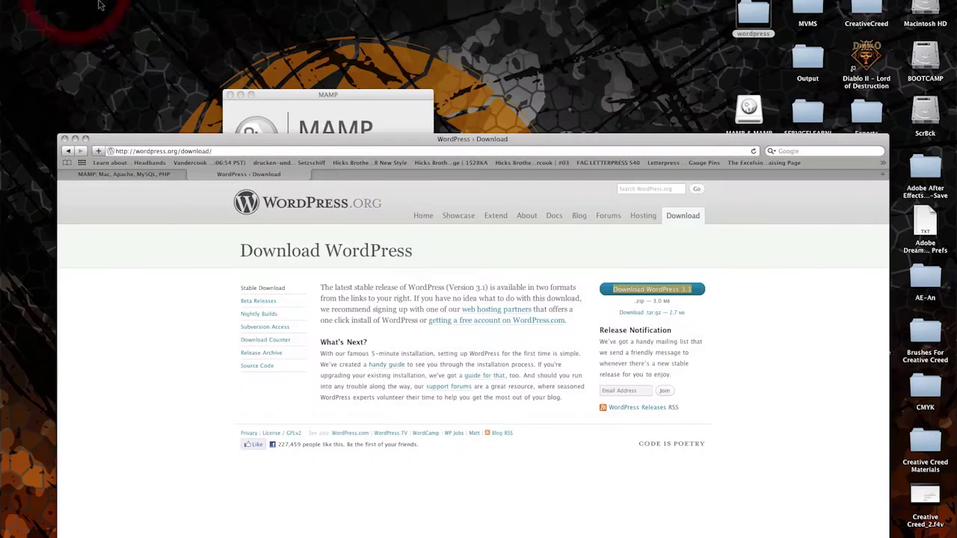
- Eject the MAMP & MAMP PRO disk image and move the wordpress folder left on the Desktop
click(75, 139)
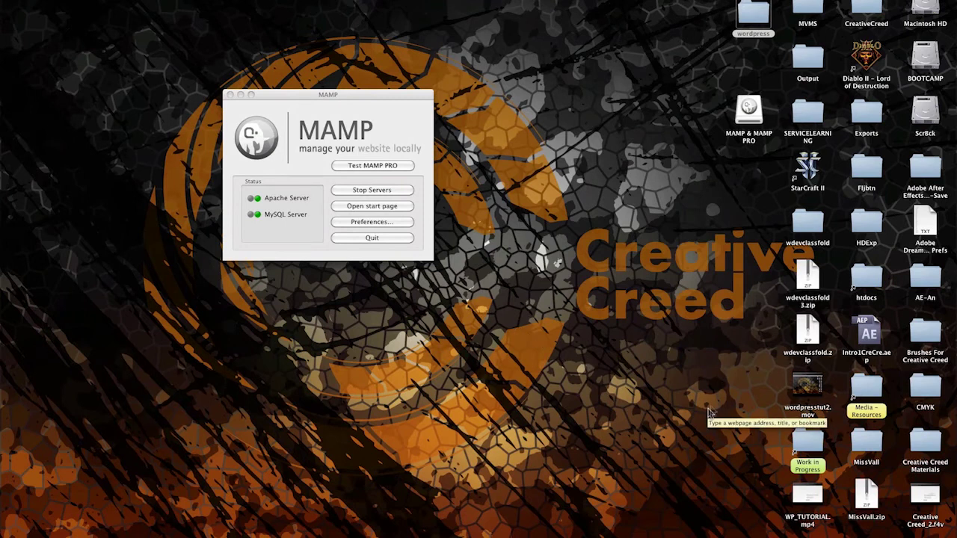
click(749, 110)
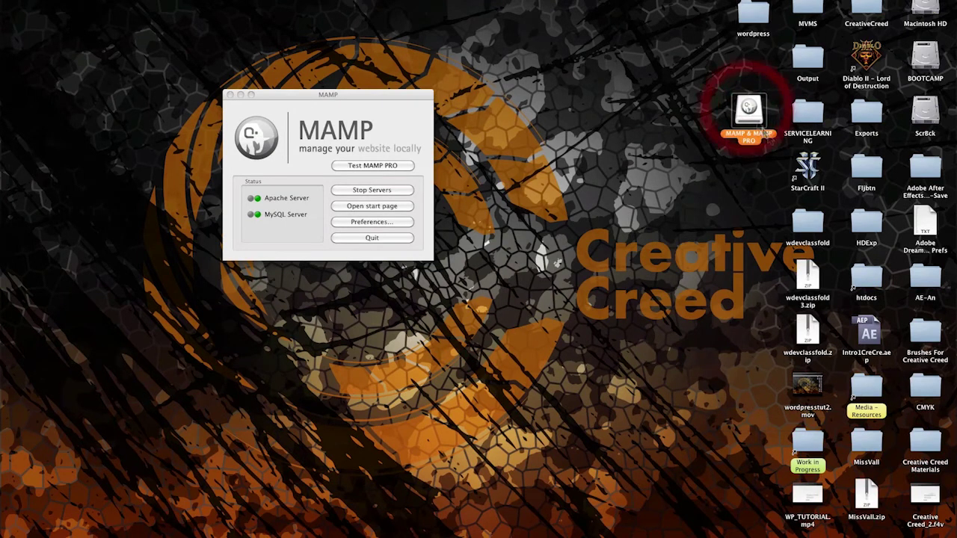
drag(749, 110, 826, 535)
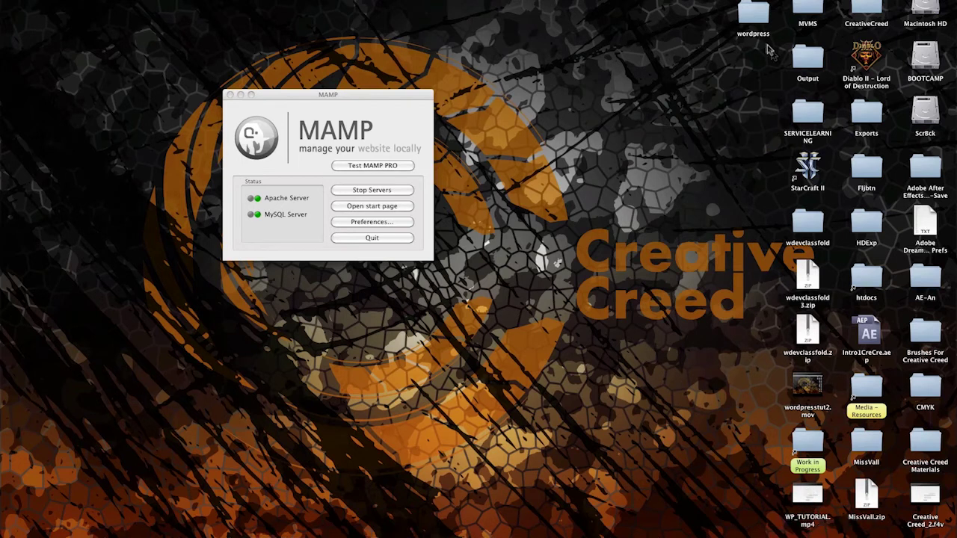
drag(754, 15, 617, 36)
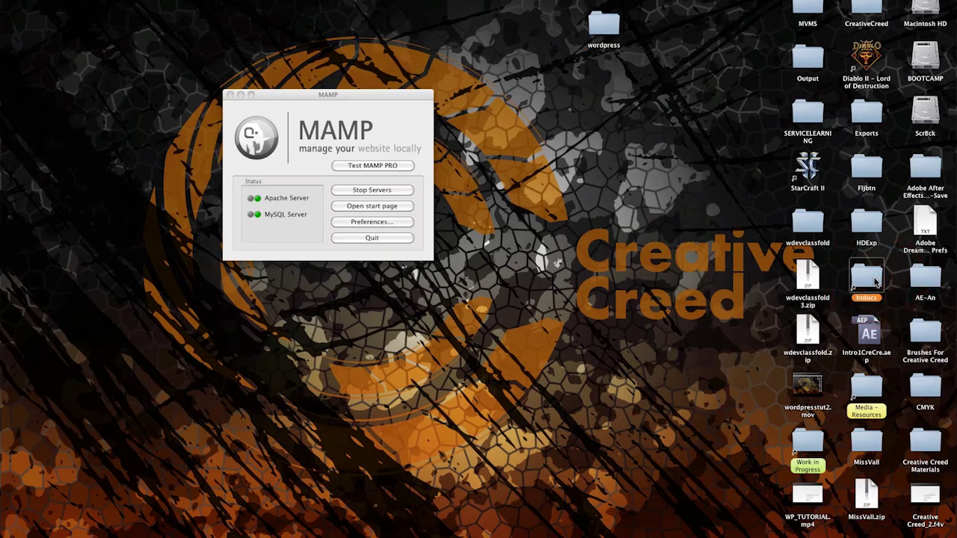
- Open the htdocs folder, move the wordpress folder into it, and close Finder
drag(875, 283, 455, 21)
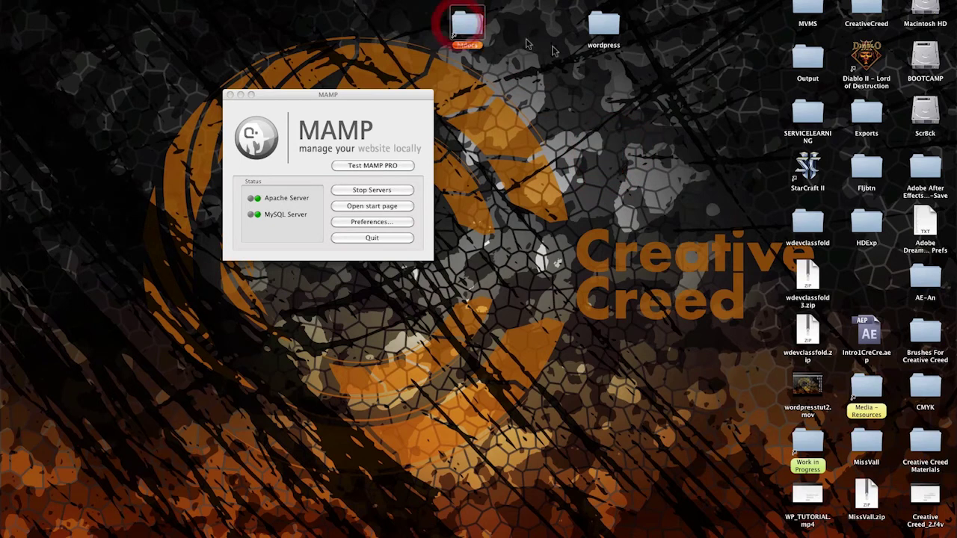
click(470, 29)
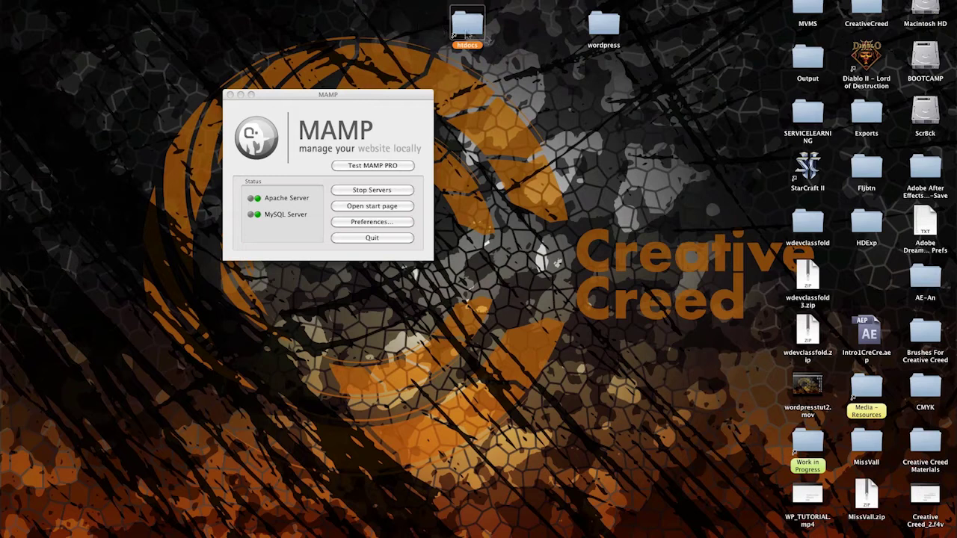
key(super+o)
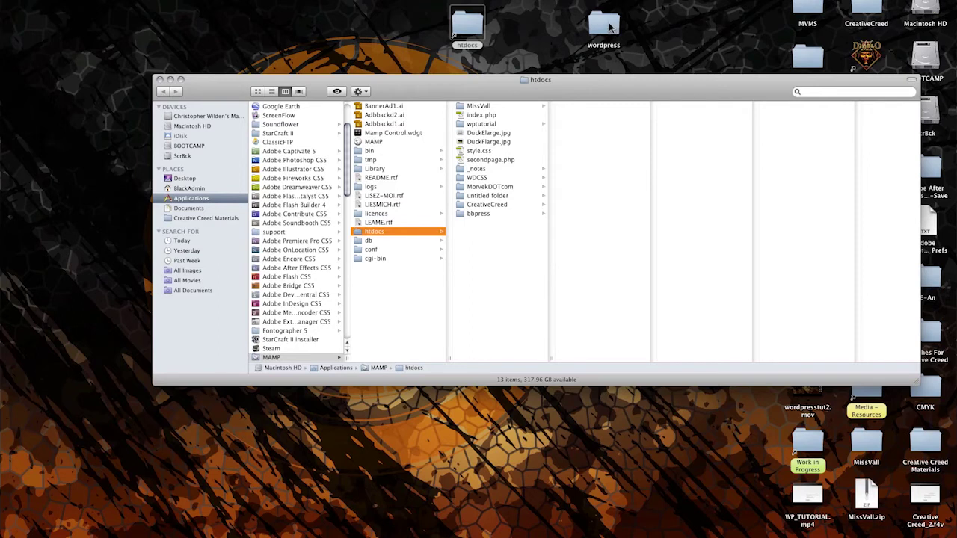
drag(610, 28, 493, 271)
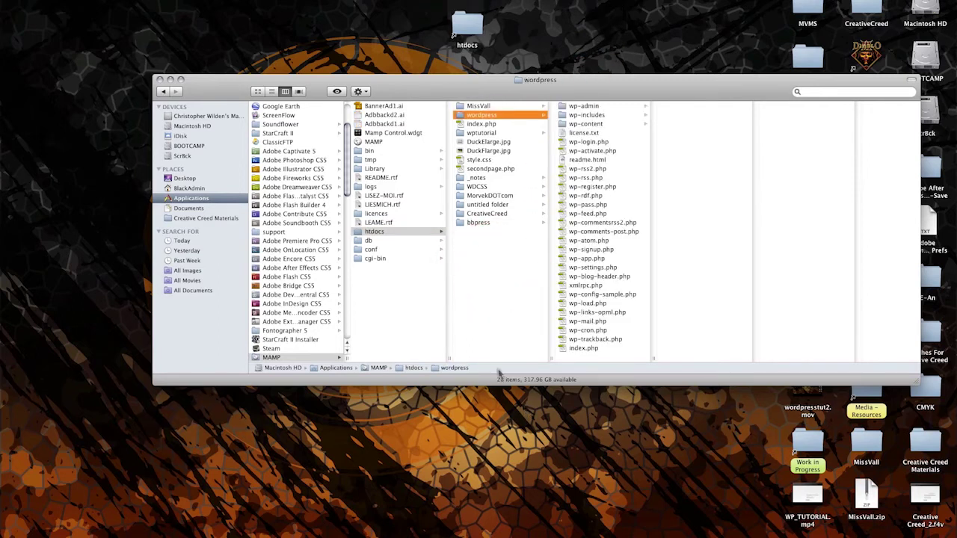
click(169, 80)
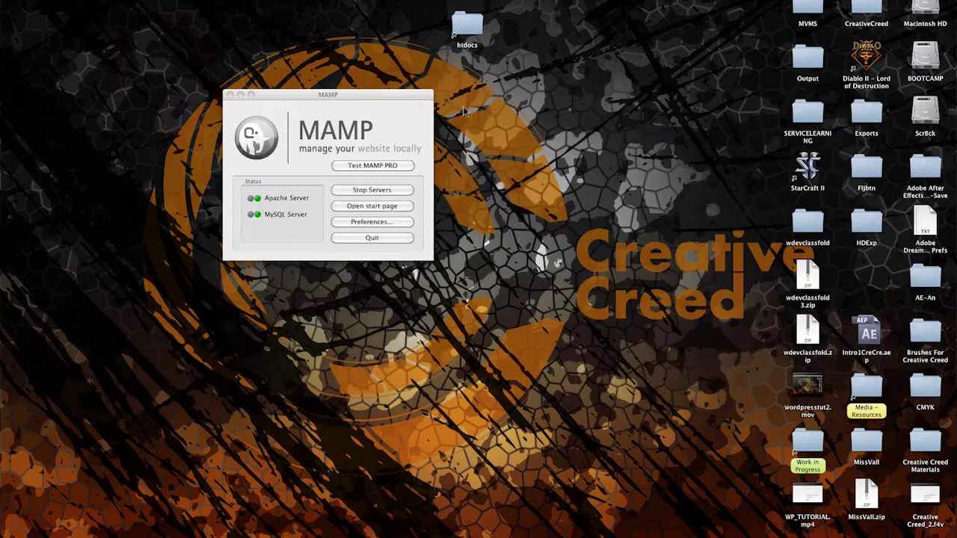
click(360, 209)
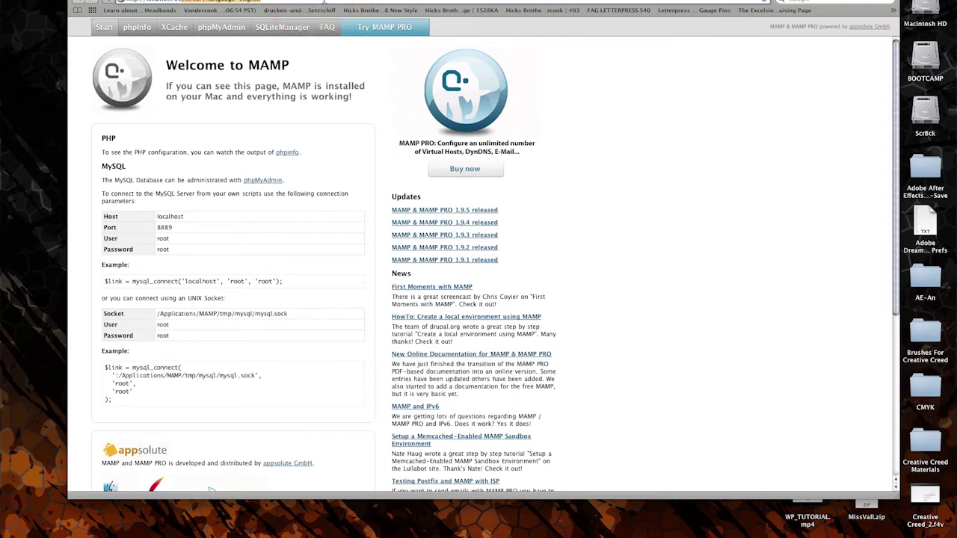
text(//localhost:80/)
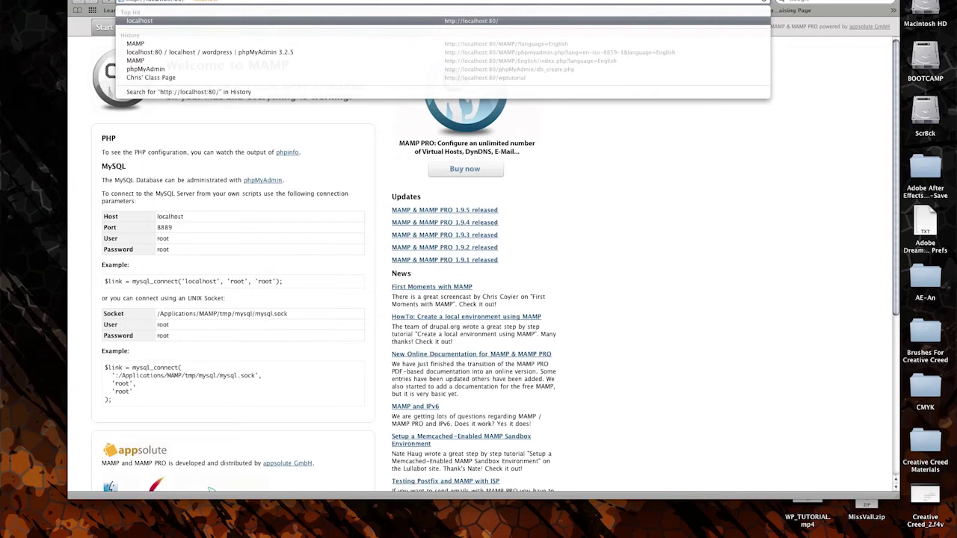
text(wo)
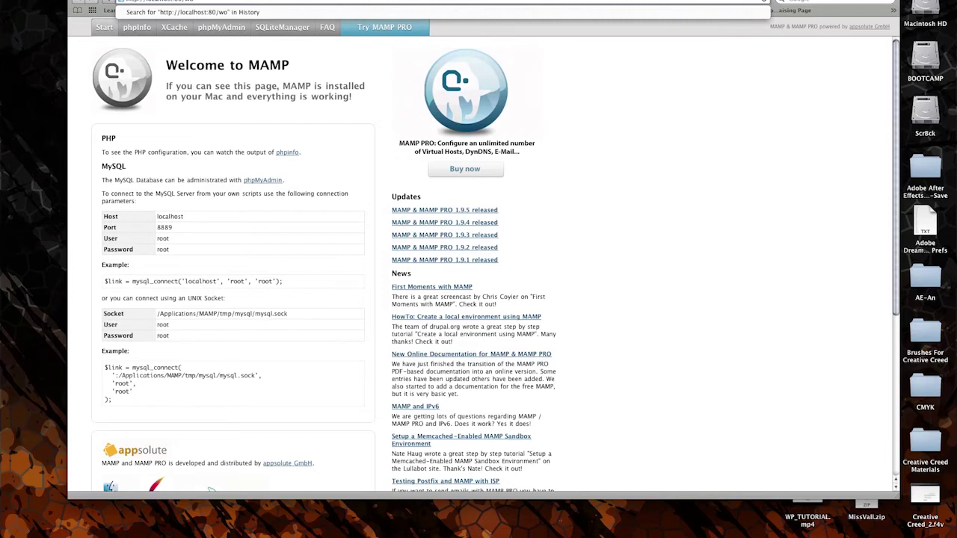
text(rdpress/)
key(Return)
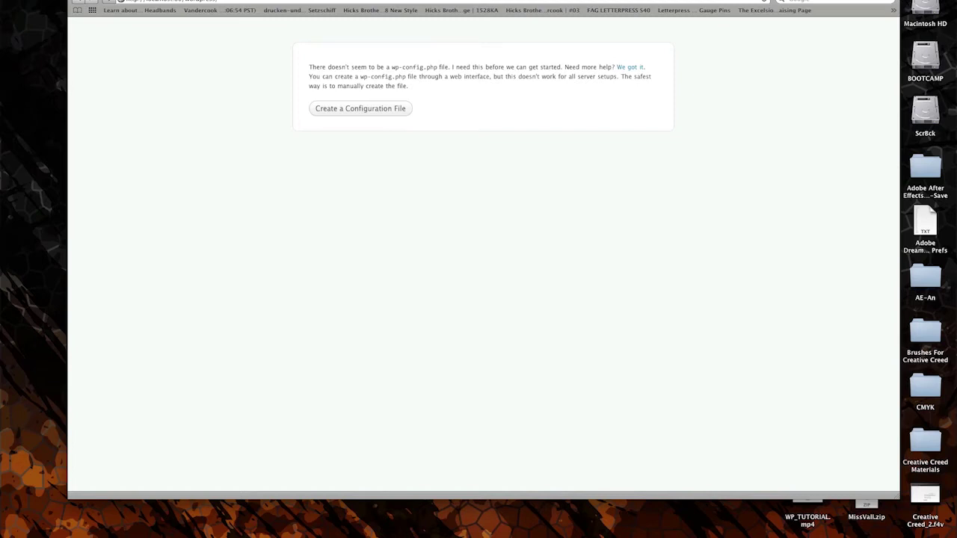
- Start creating the WordPress configuration file and reach the database connection form
click(389, 113)
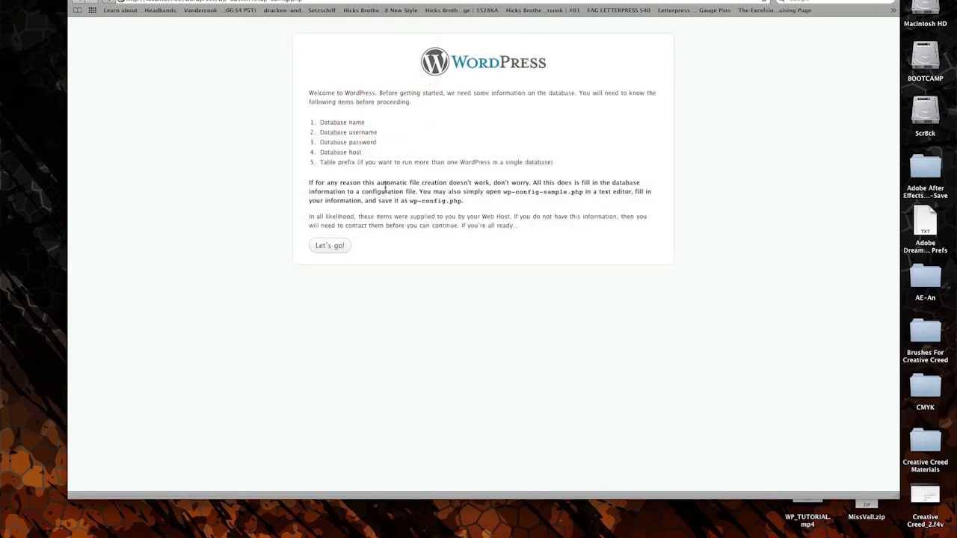
click(330, 247)
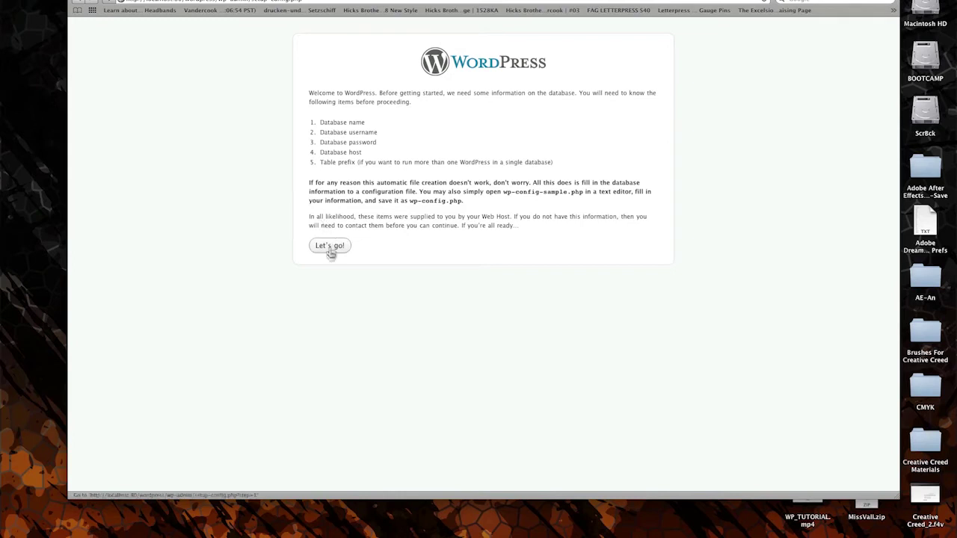
click(331, 248)
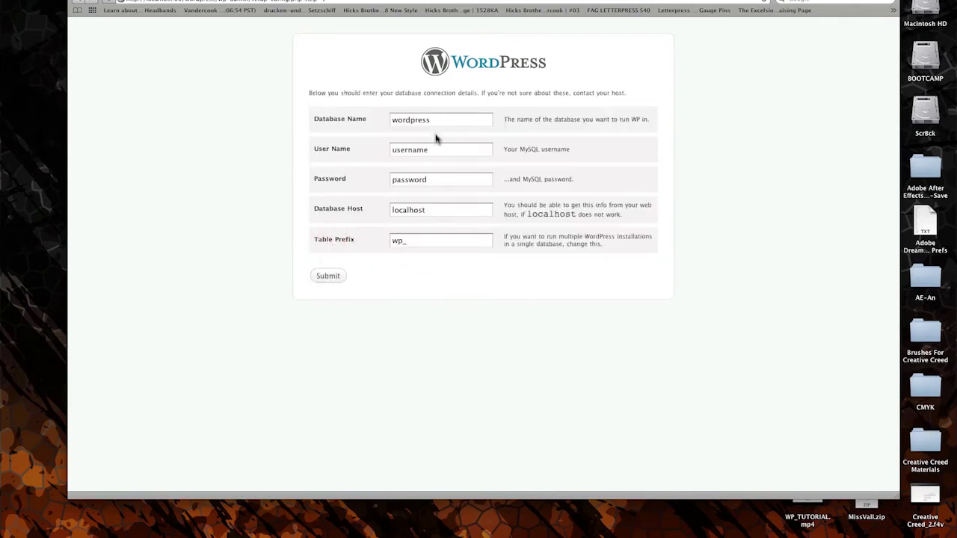
- Enter the MySQL user name root and its password, then submit the database details
click(435, 150)
double_click(435, 150)
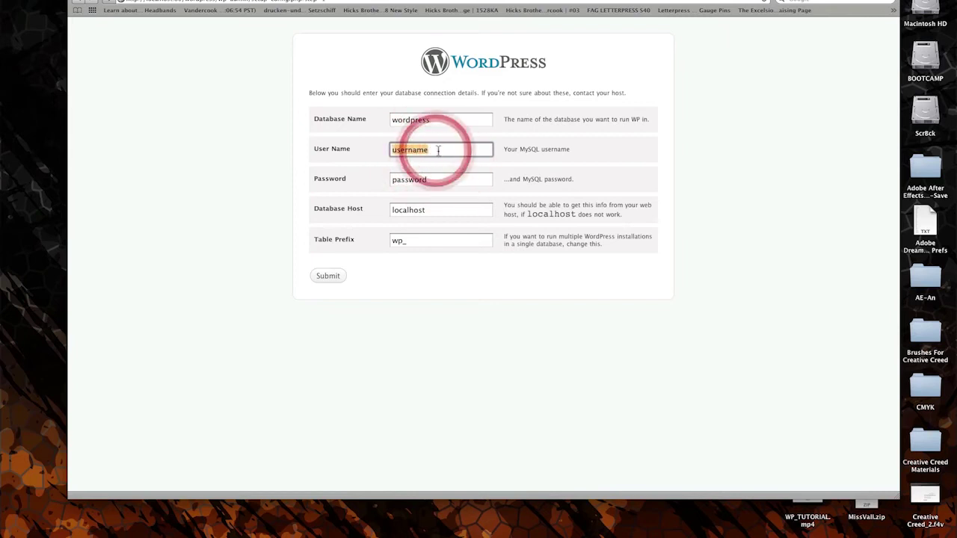
text(root)
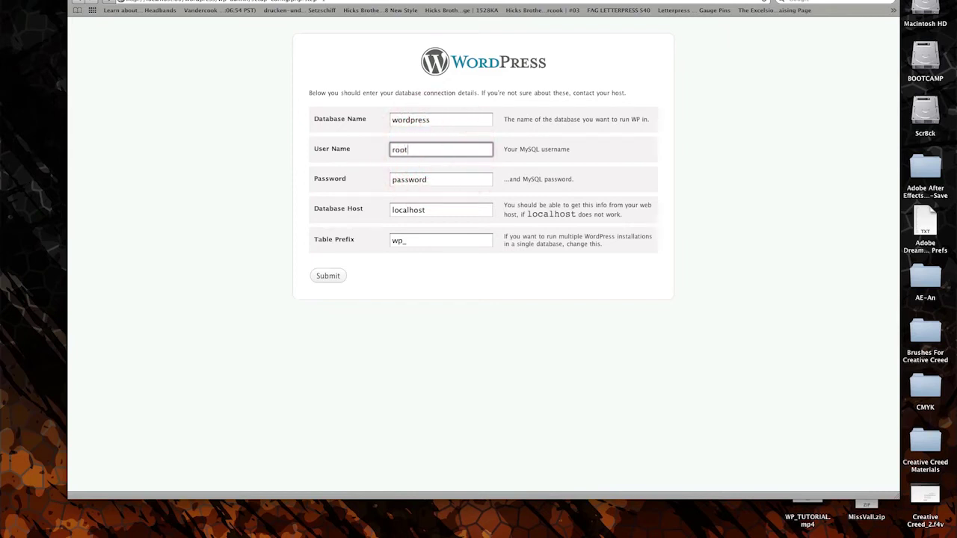
key(Tab)
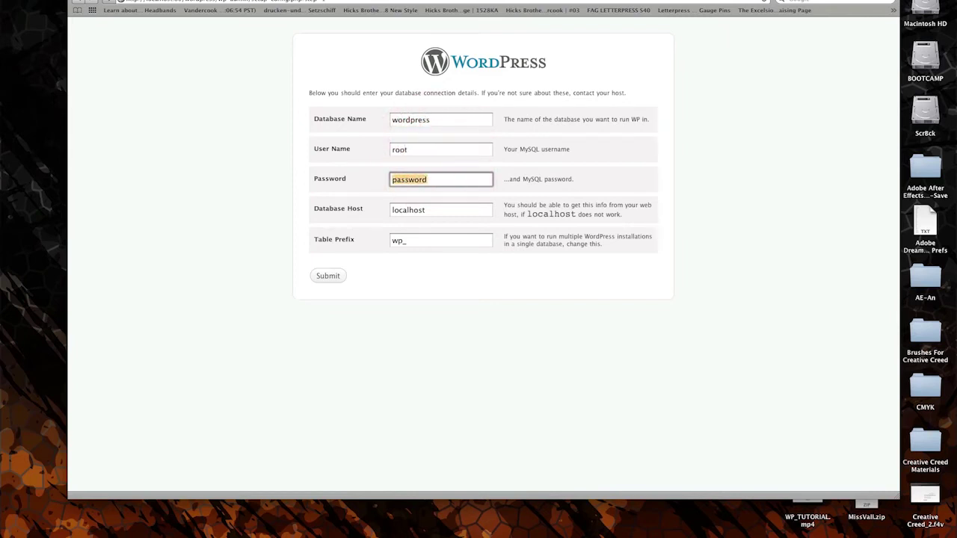
text(root)
click(456, 214)
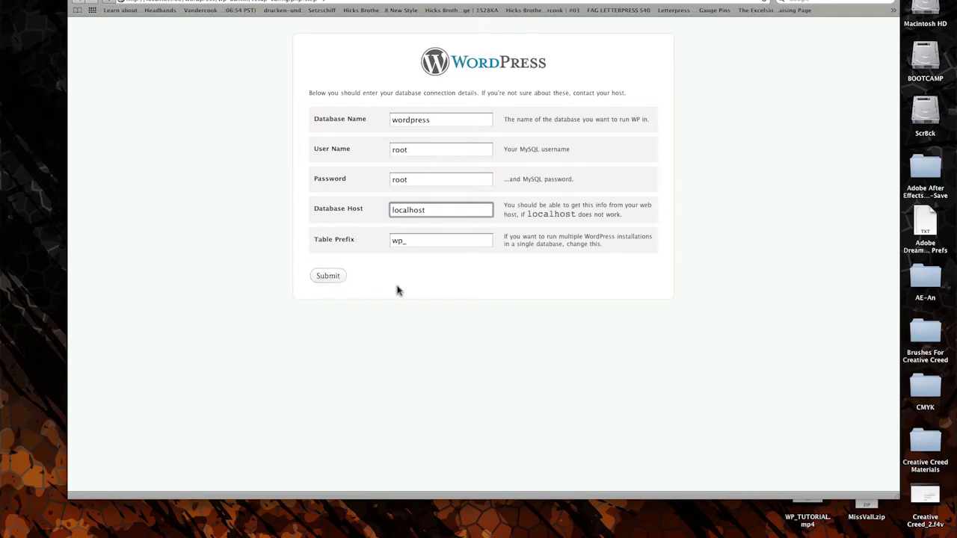
click(337, 277)
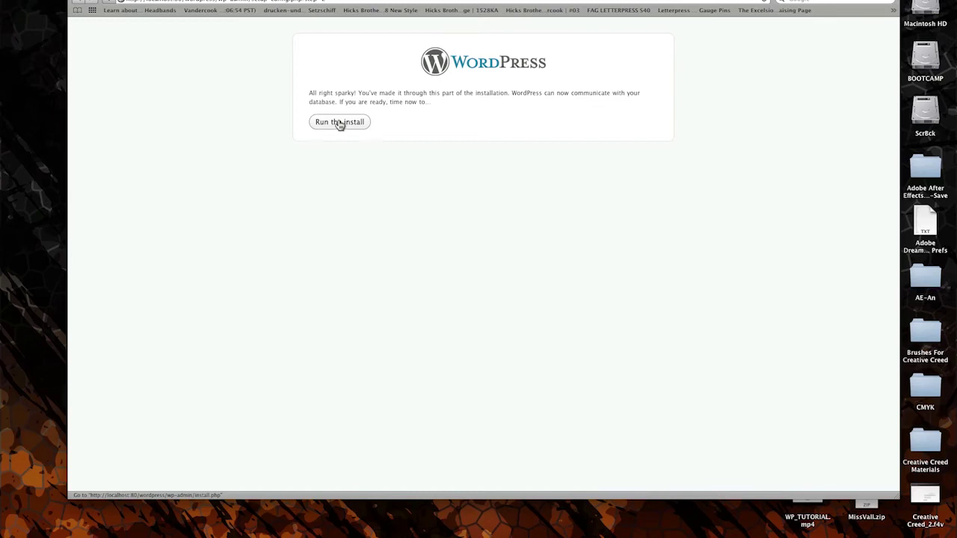
- Run the install with site title 'wptutorial', the admin password twice, and search-engine indexing off
click(339, 123)
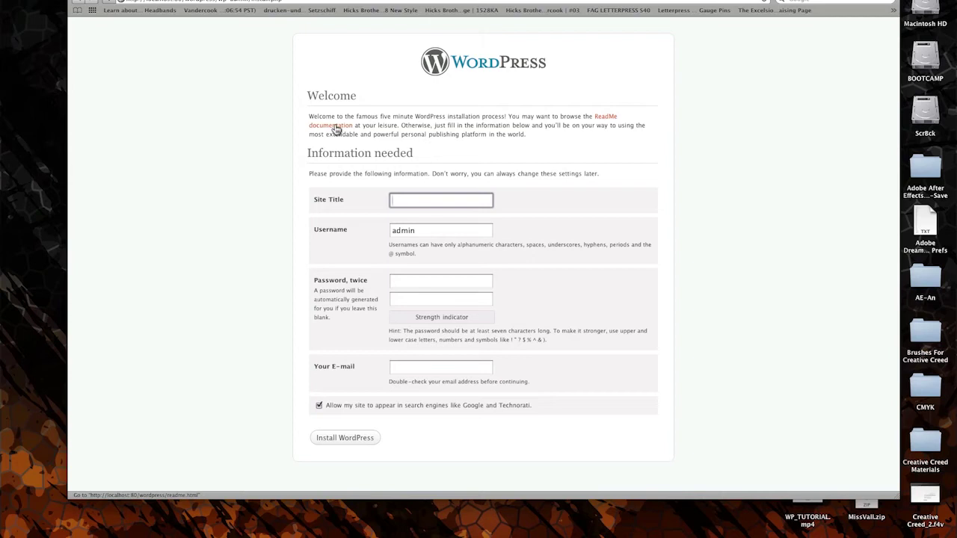
text(wptutorial)
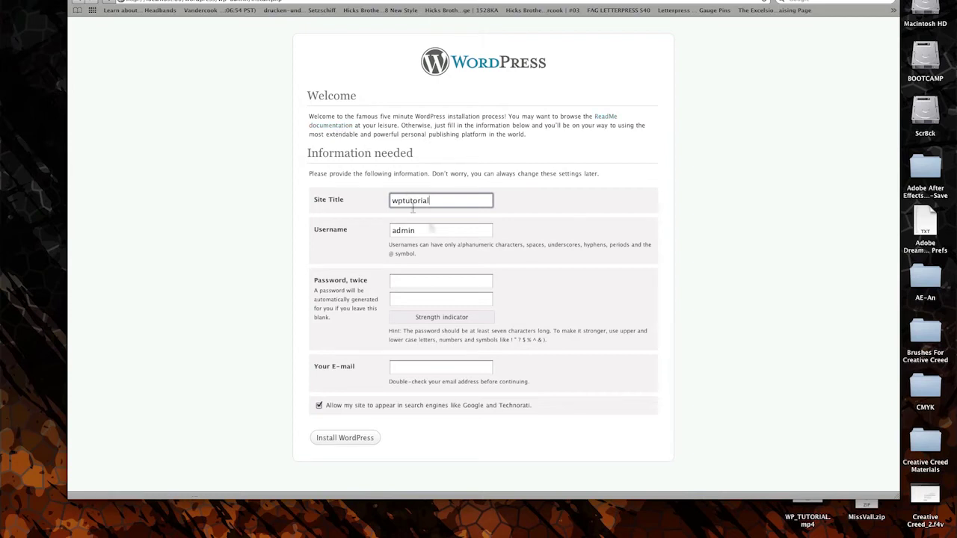
click(436, 280)
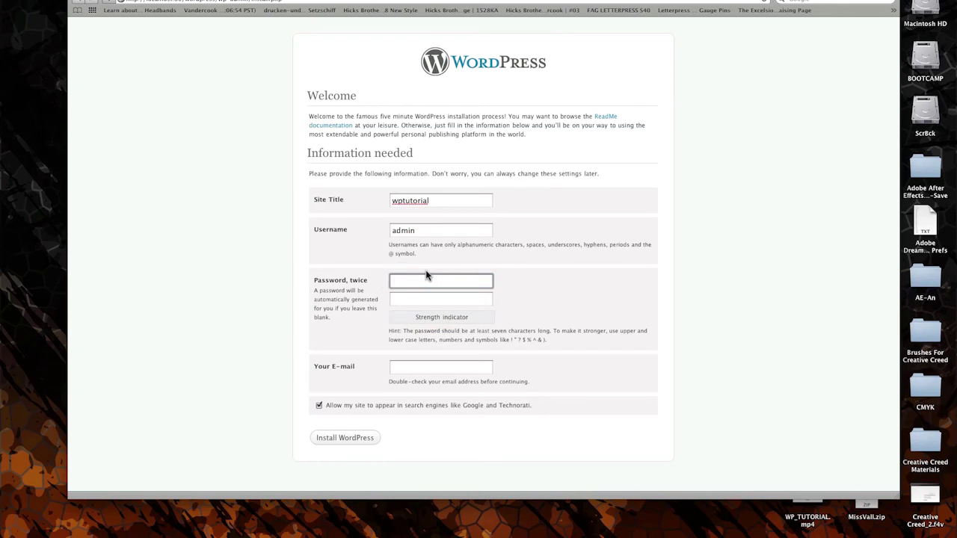
text(admin)
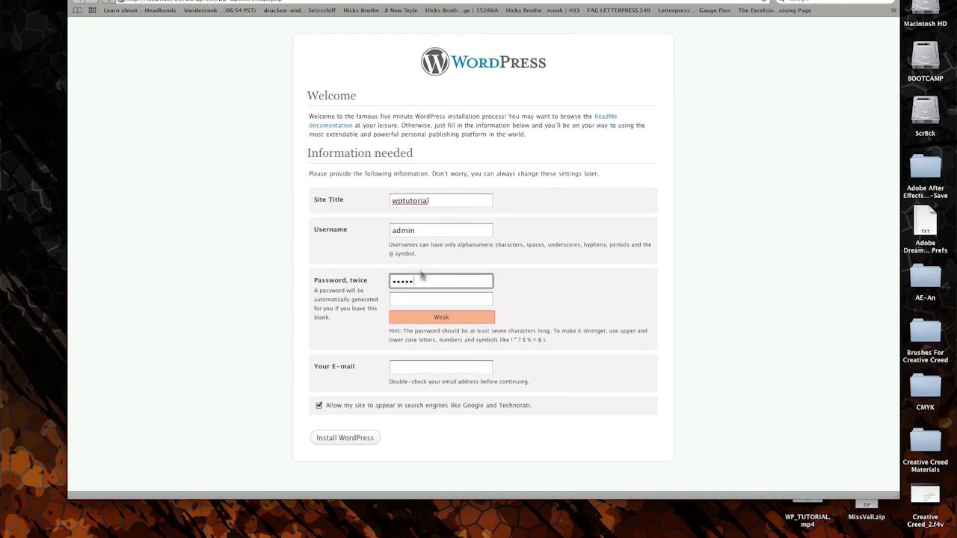
click(415, 303)
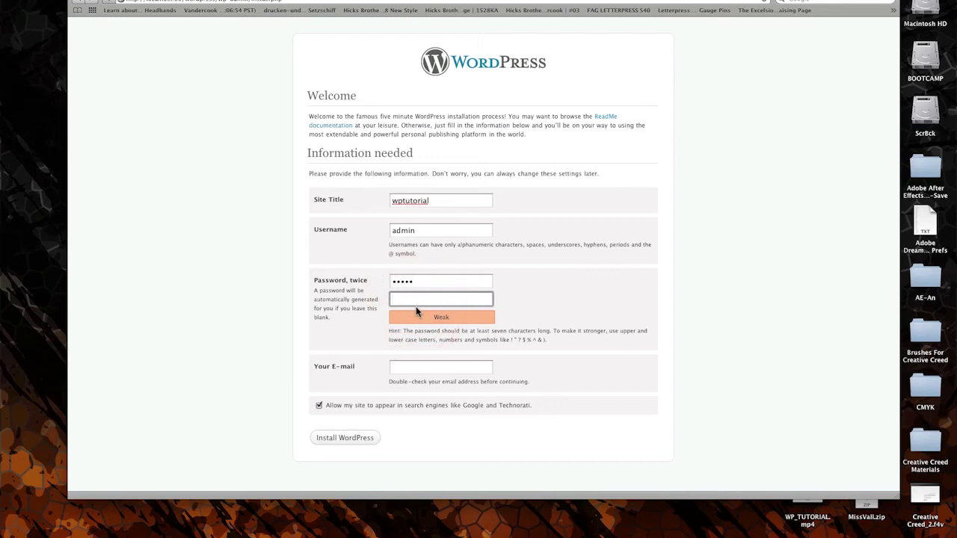
text(admin)
click(369, 408)
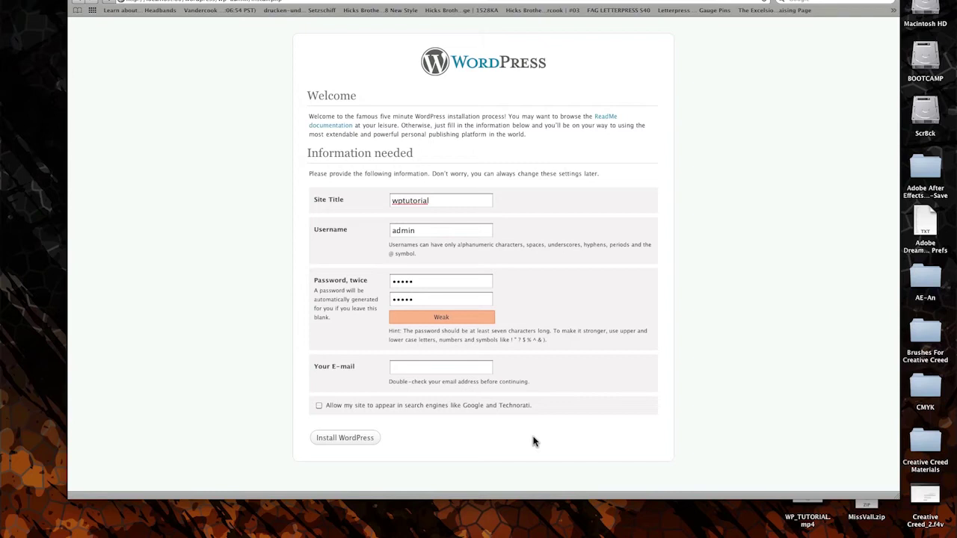
- Fill in the administrator's e-mail address and install WordPress
click(412, 366)
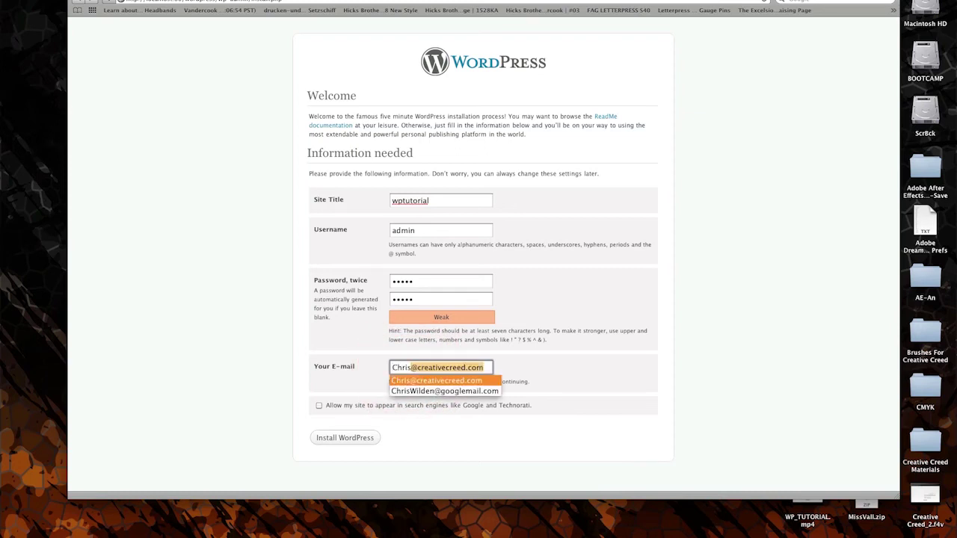
key(Right)
click(465, 285)
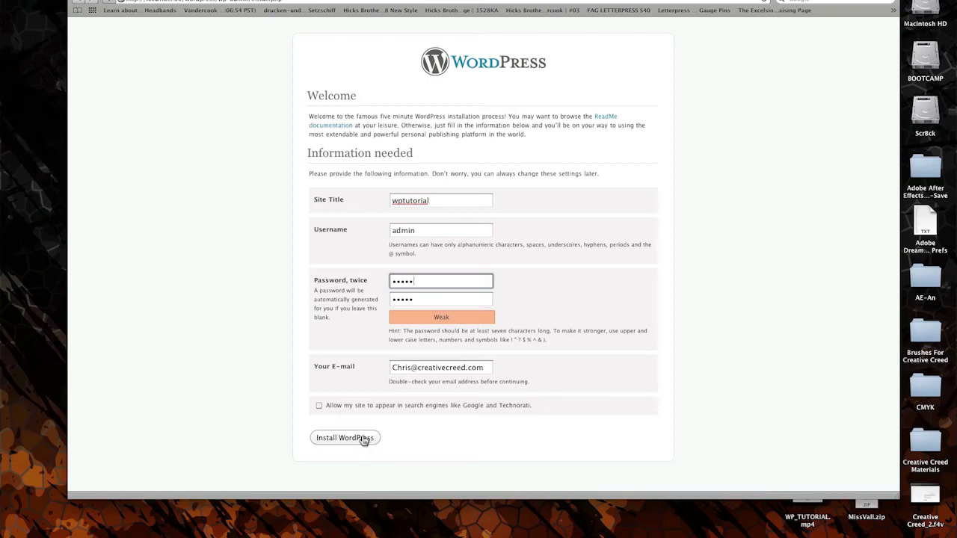
click(363, 443)
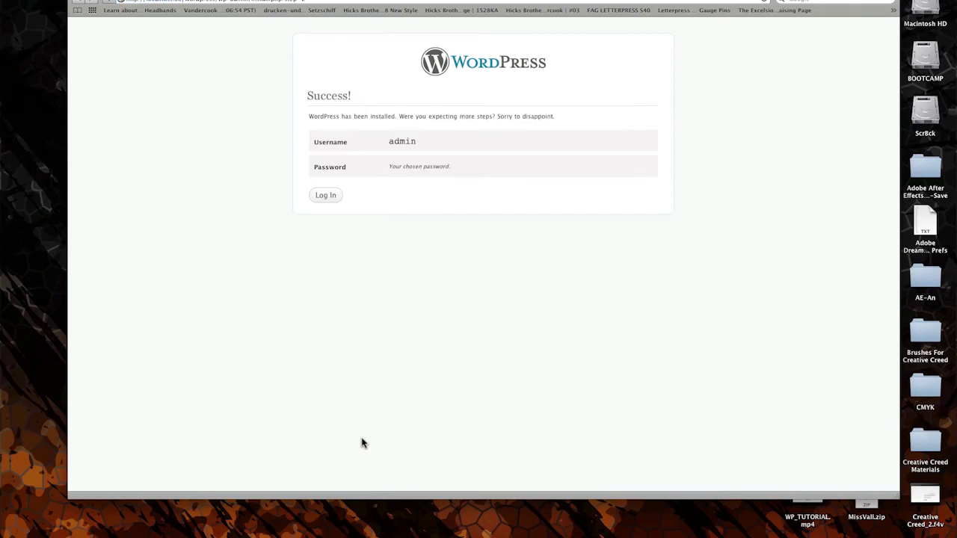
- Log in to the dashboard as admin with the account password, then open the wptutorial front page
click(326, 196)
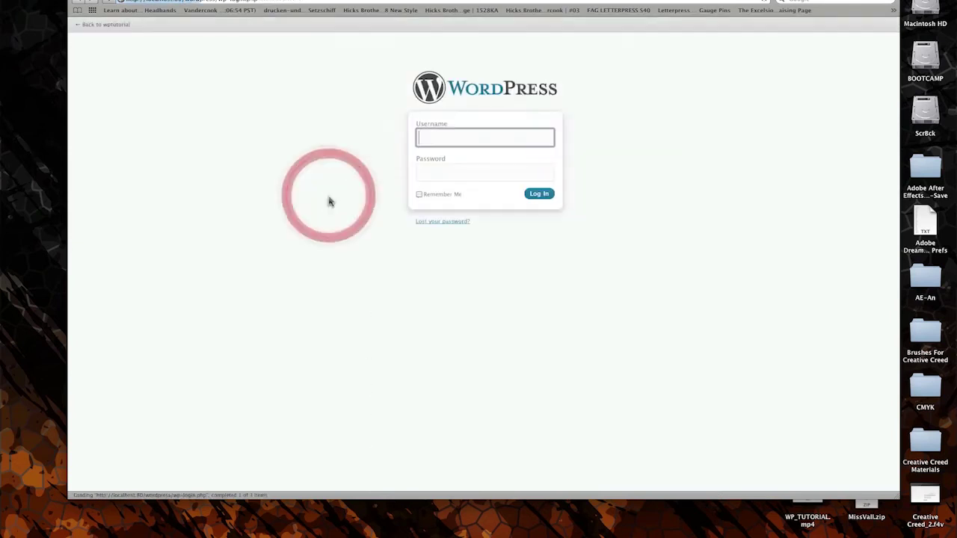
text(admin)
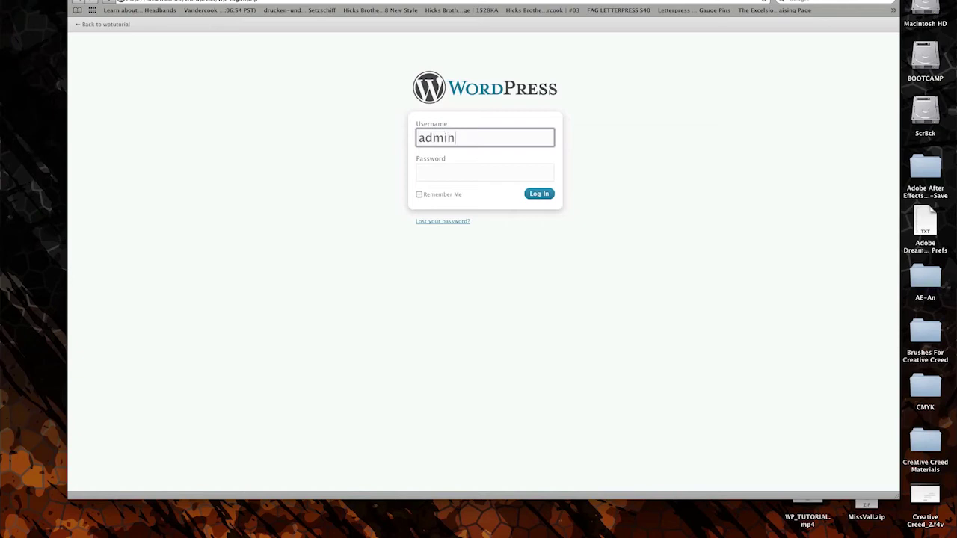
key(Tab)
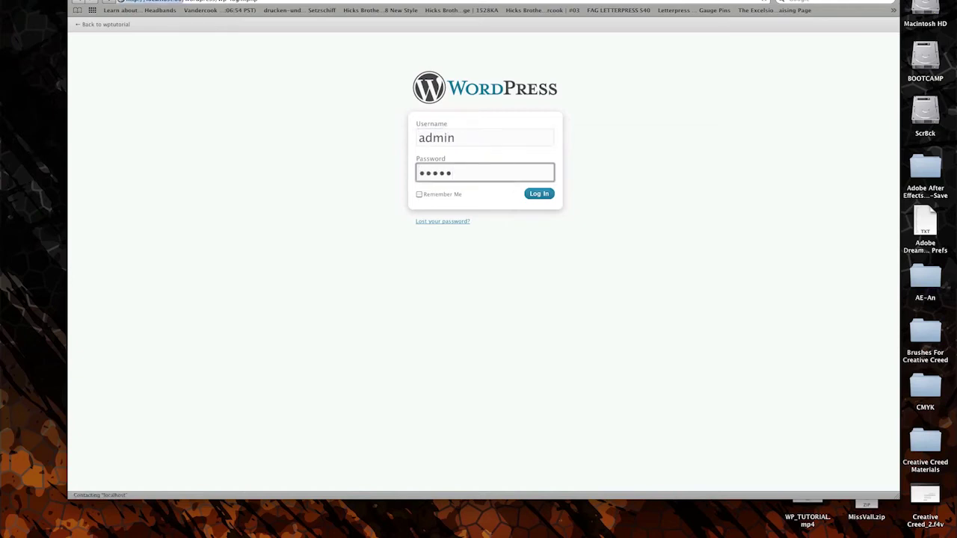
key(Return)
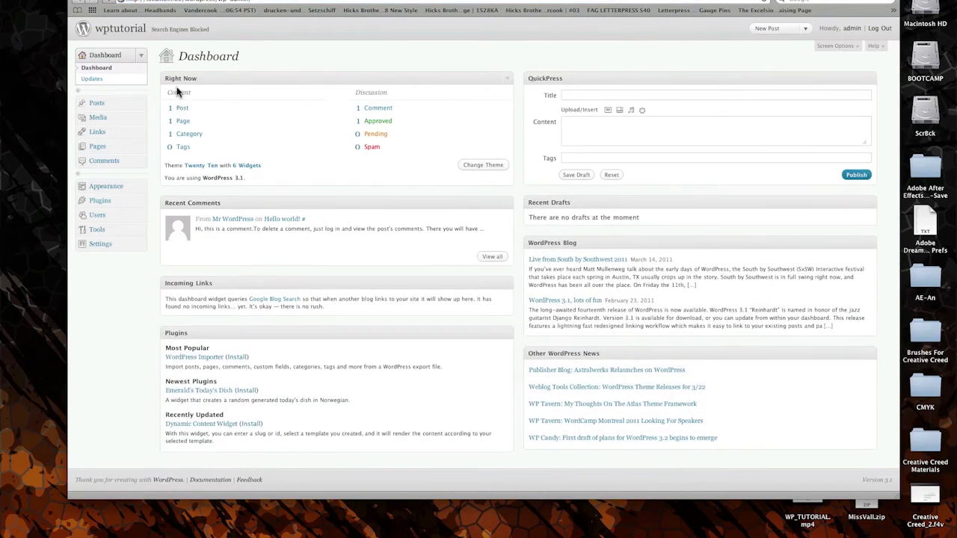
click(122, 31)
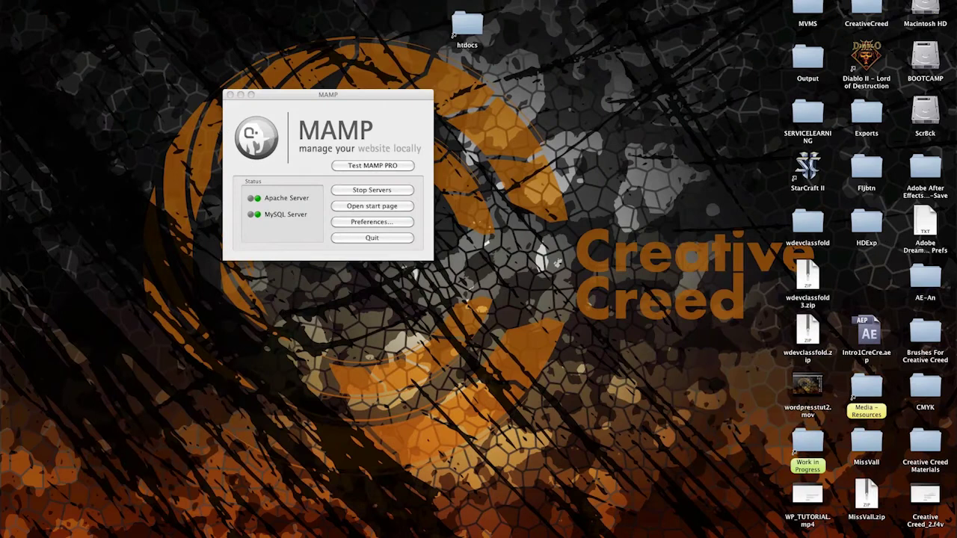
- Create a new folder named wptutorial inside htdocs/wordpress/wp-content/themes
click(469, 41)
double_click(469, 44)
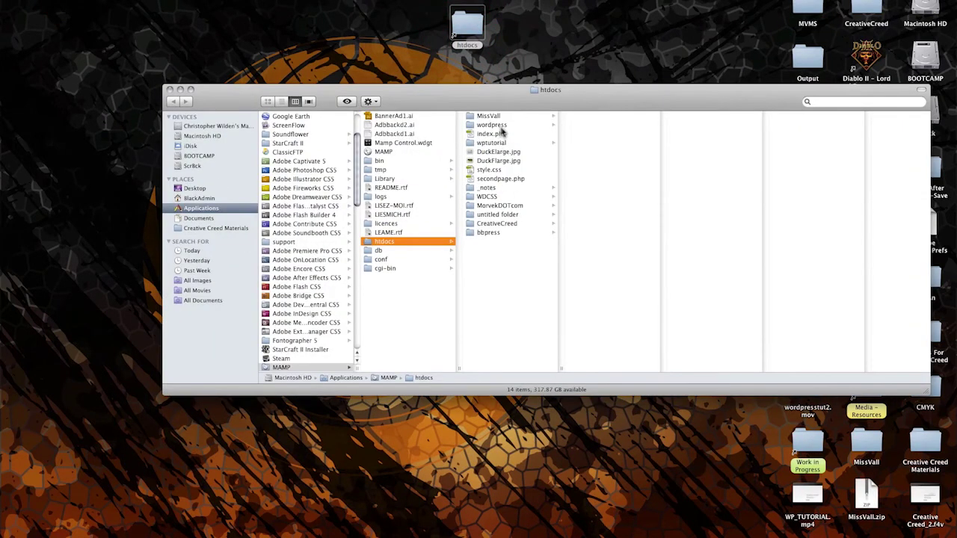
click(492, 124)
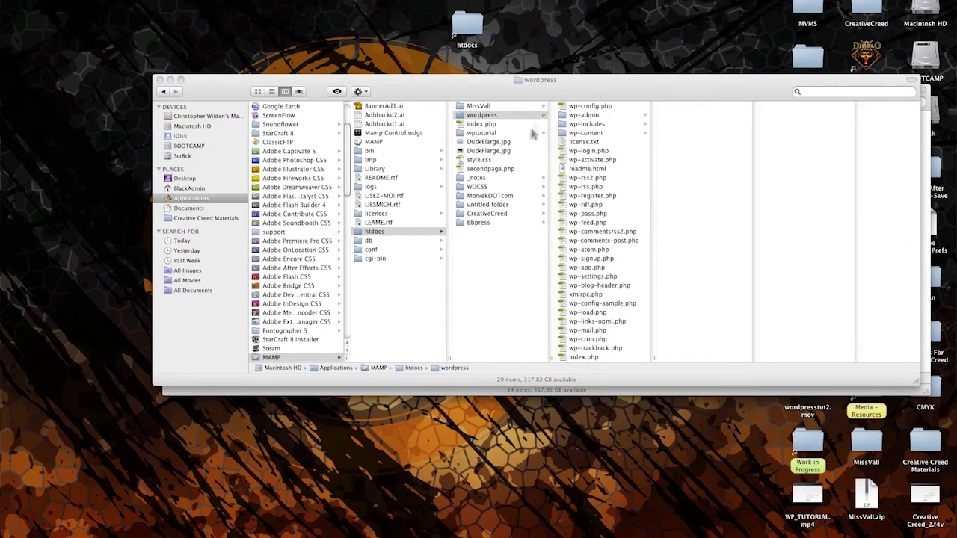
click(509, 115)
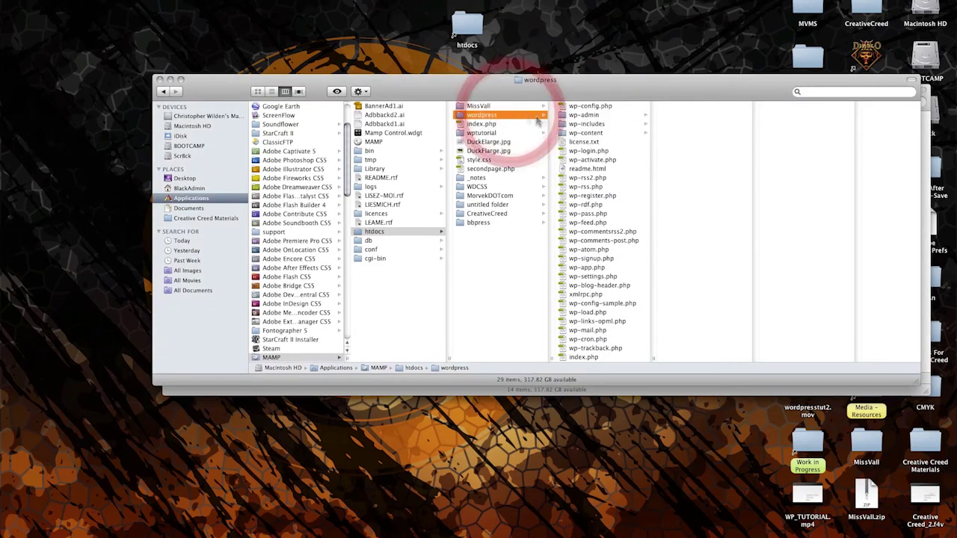
click(592, 134)
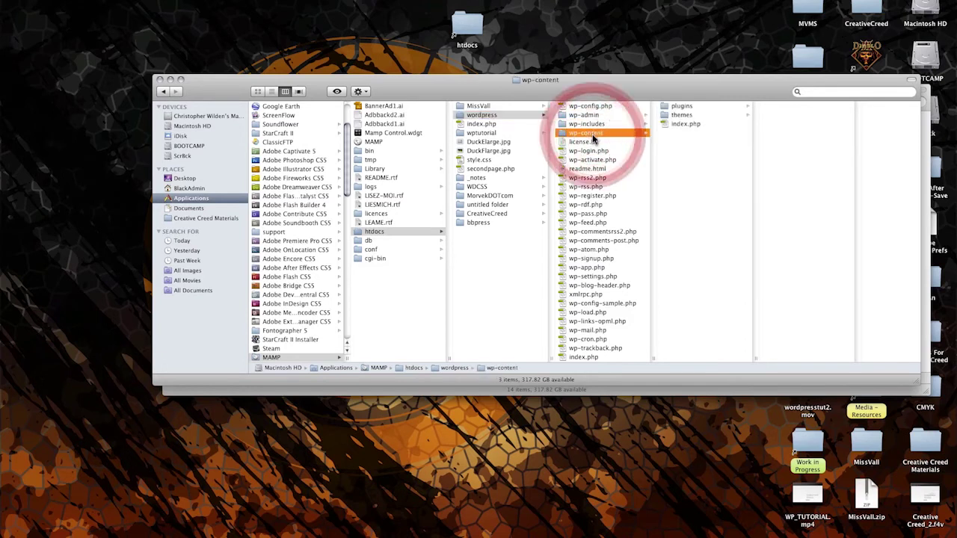
click(682, 117)
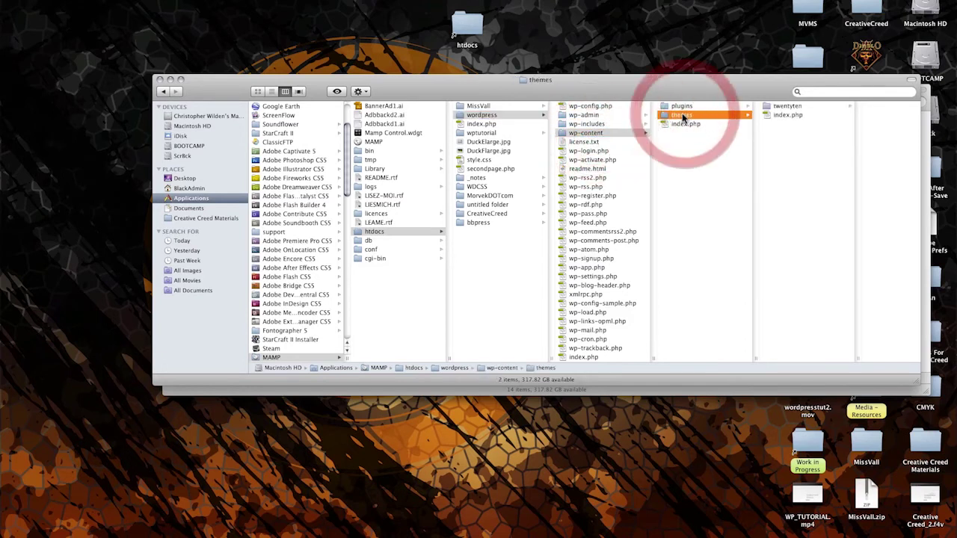
right_click(776, 134)
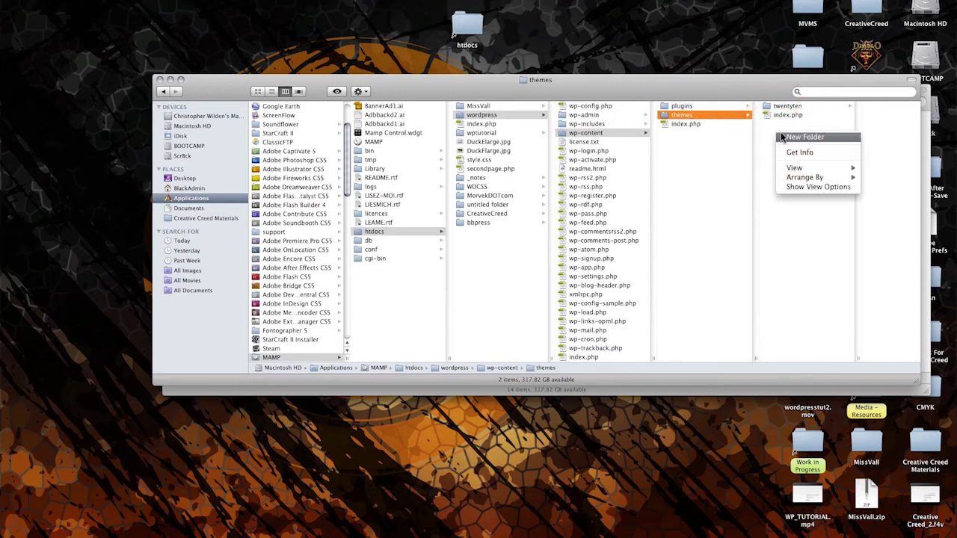
click(783, 138)
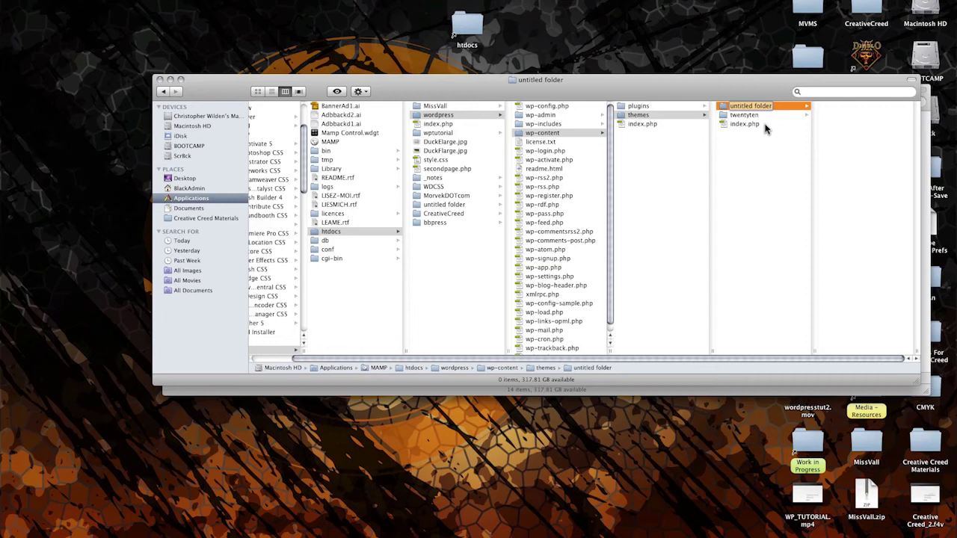
text(wptutorial)
key(Return)
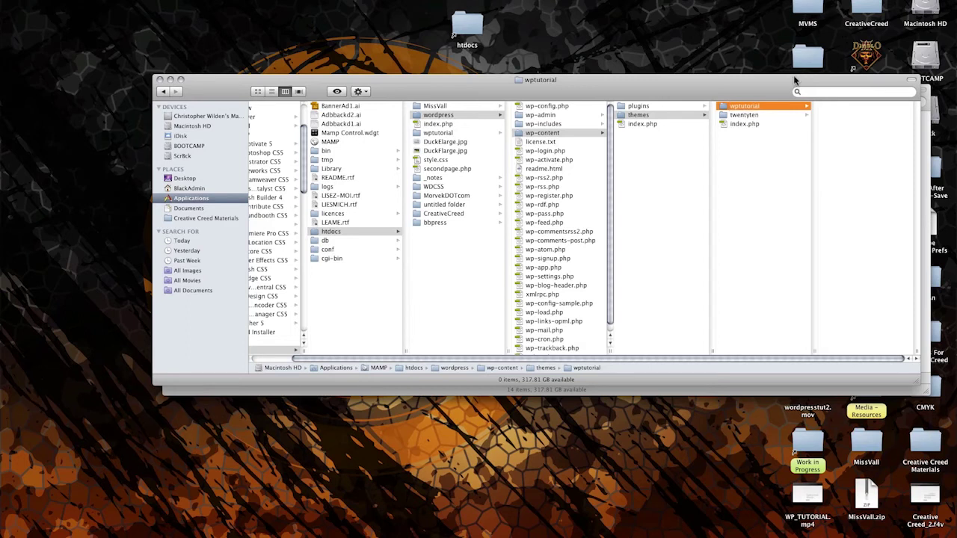
- Make an alias of wptutorial, move it to the desktop and start removing its ' alias' suffix
right_click(742, 111)
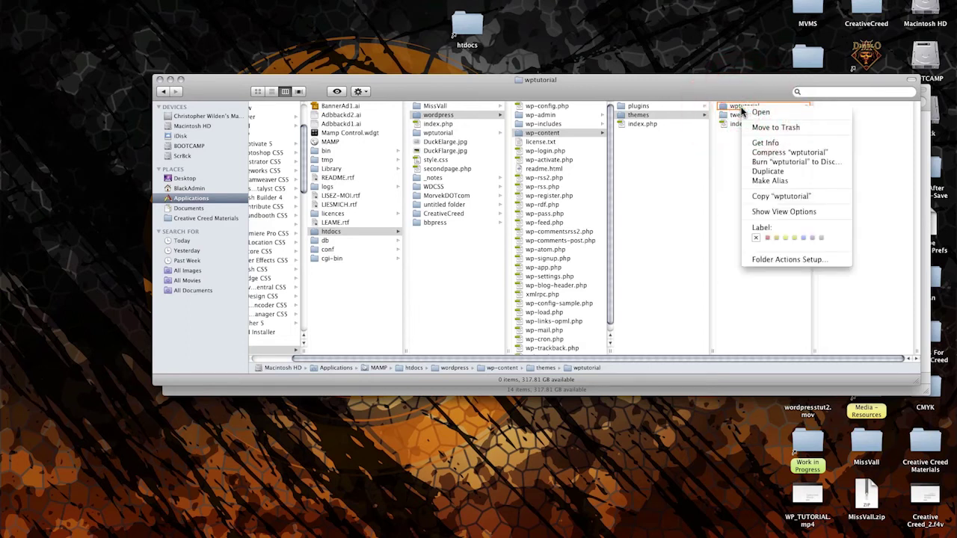
click(775, 181)
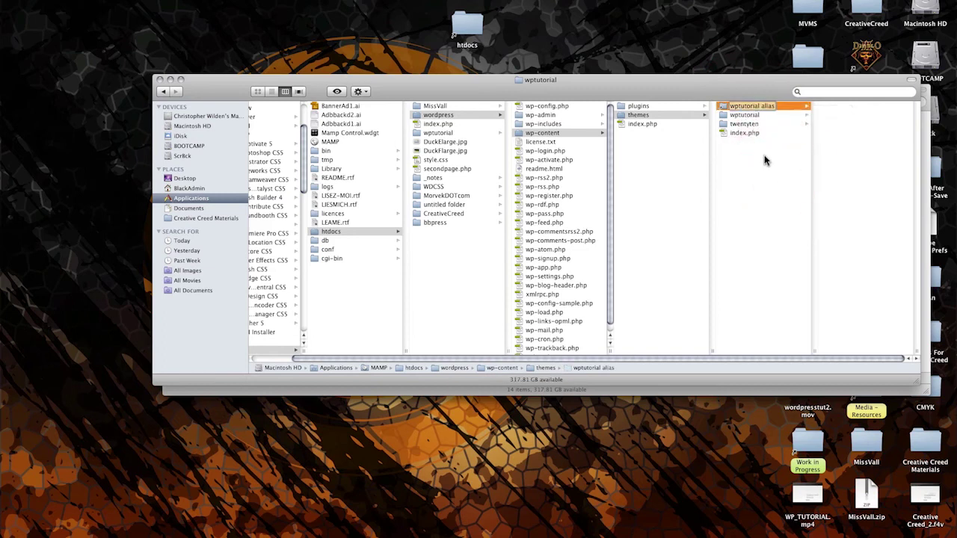
click(764, 173)
drag(753, 105, 469, 46)
click(414, 49)
key(BackSpace)
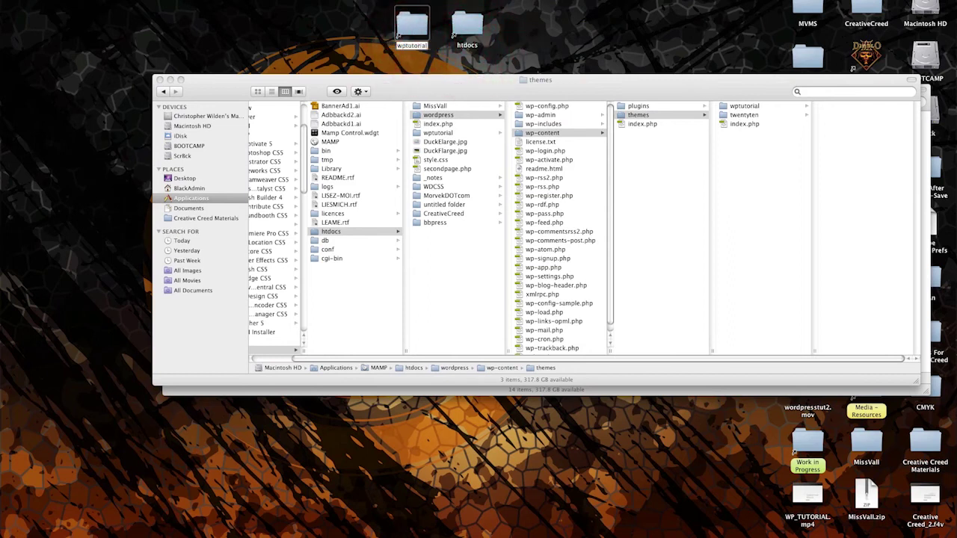
- Finish renaming the desktop shortcut to wptutorial and place it beside htdocs
key(Return)
drag(413, 27, 519, 23)
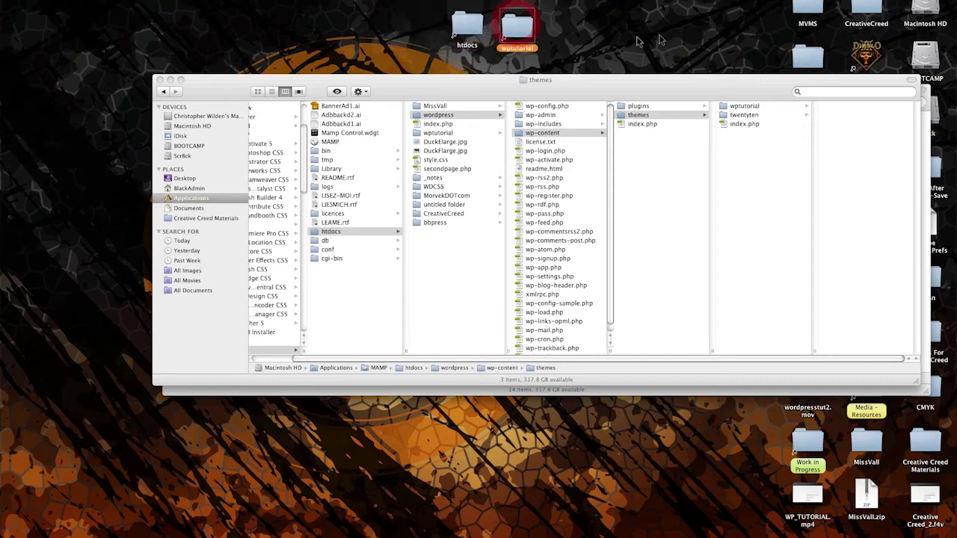
click(618, 15)
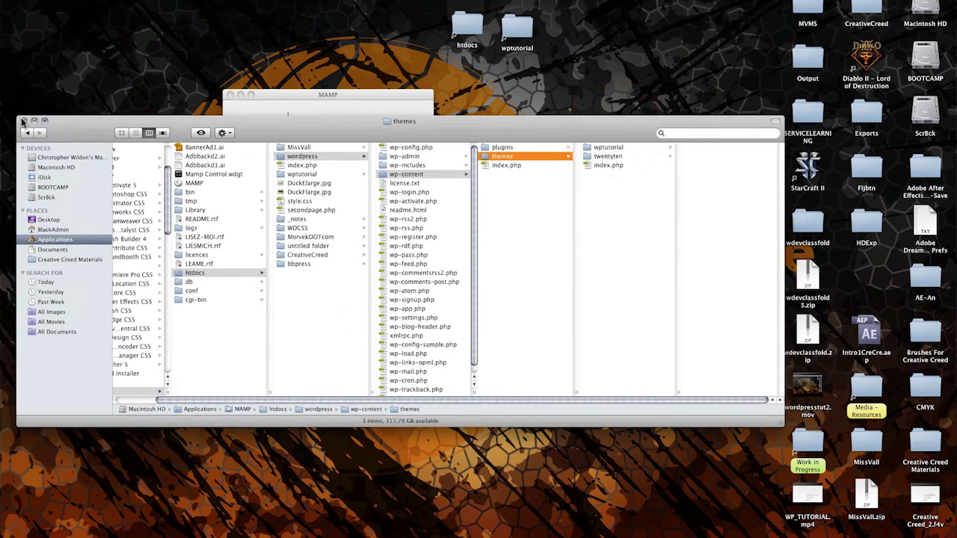
- Close Finder, open the wptutorial folder from its desktop shortcut, and launch Dreamweaver
click(24, 122)
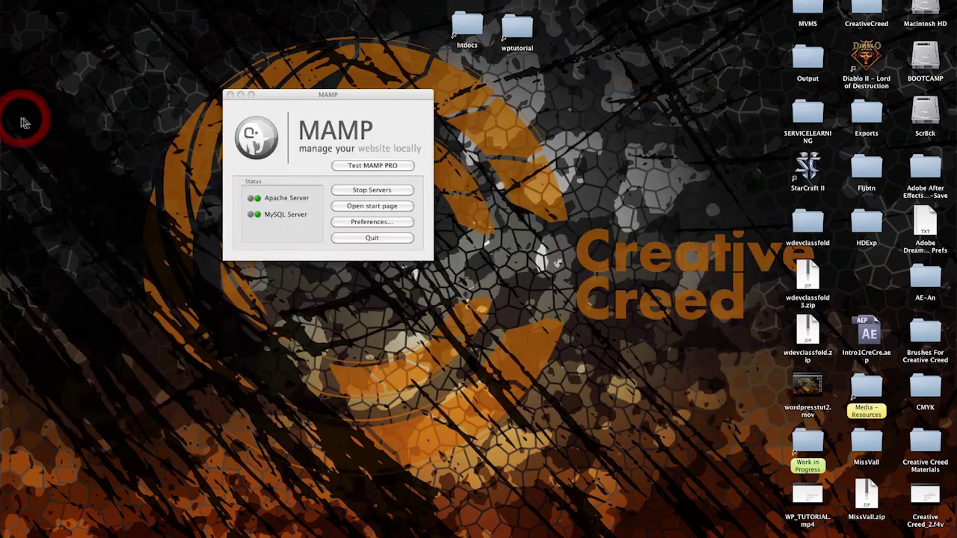
double_click(518, 30)
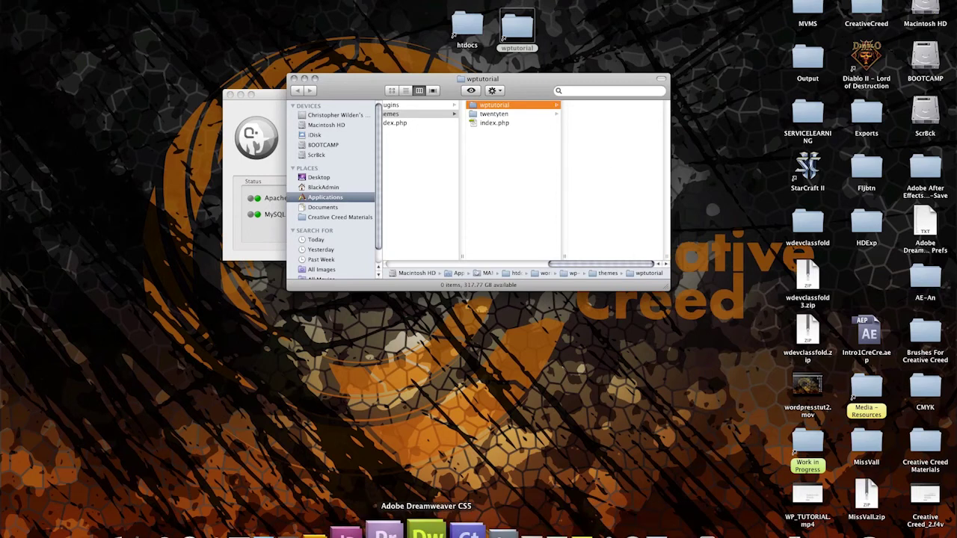
click(424, 529)
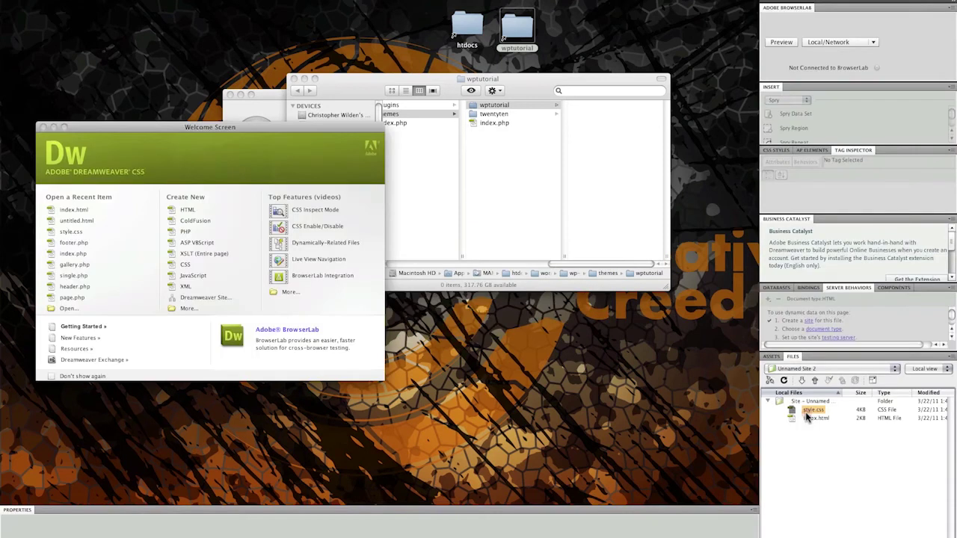
- Open style.css and index.html from the Files panel for editing
double_click(814, 409)
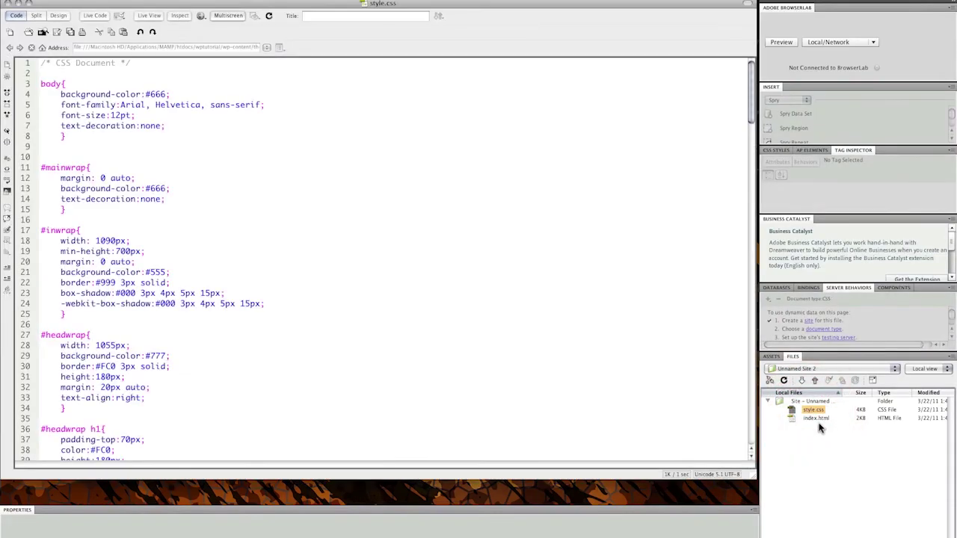
click(817, 419)
double_click(817, 420)
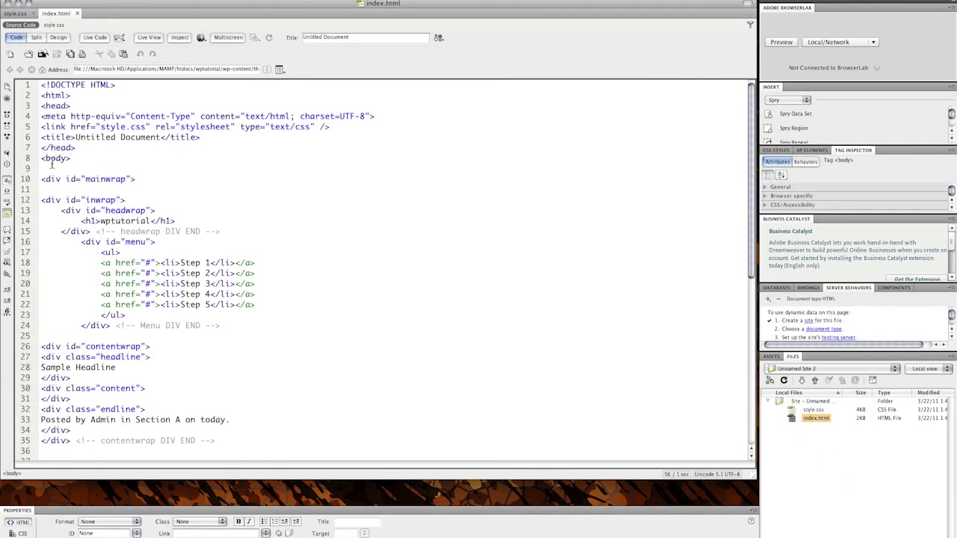
- Set up a new Dreamweaver site named website via Site > New Site
click(82, 0)
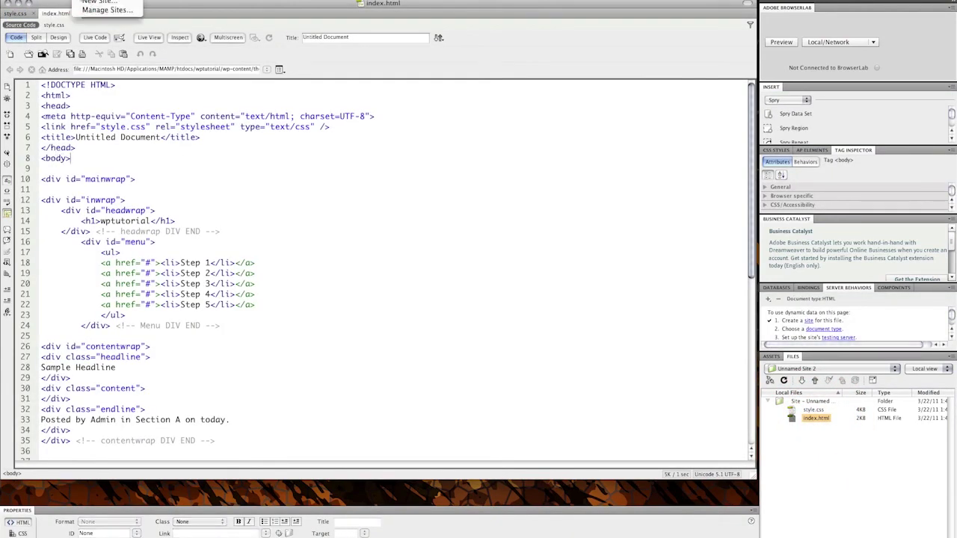
click(82, 4)
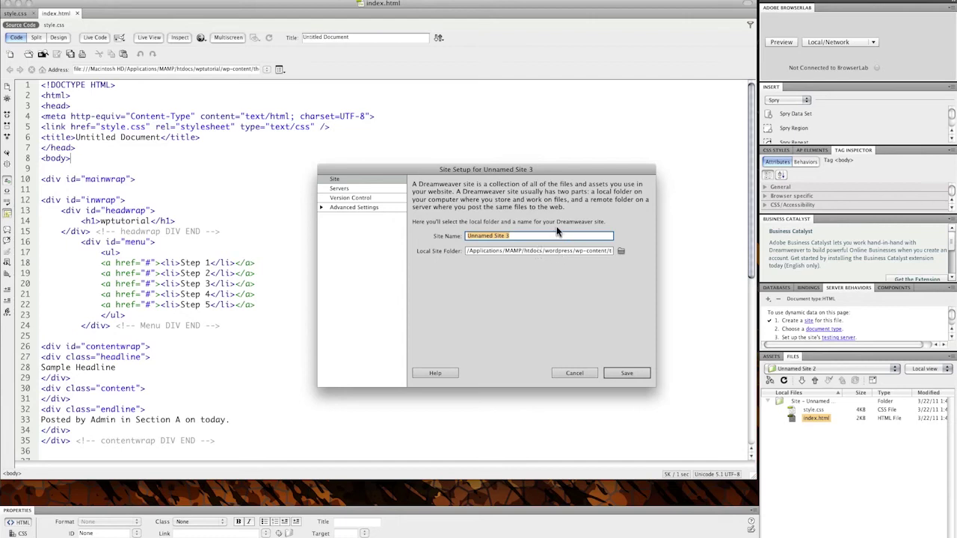
text(website)
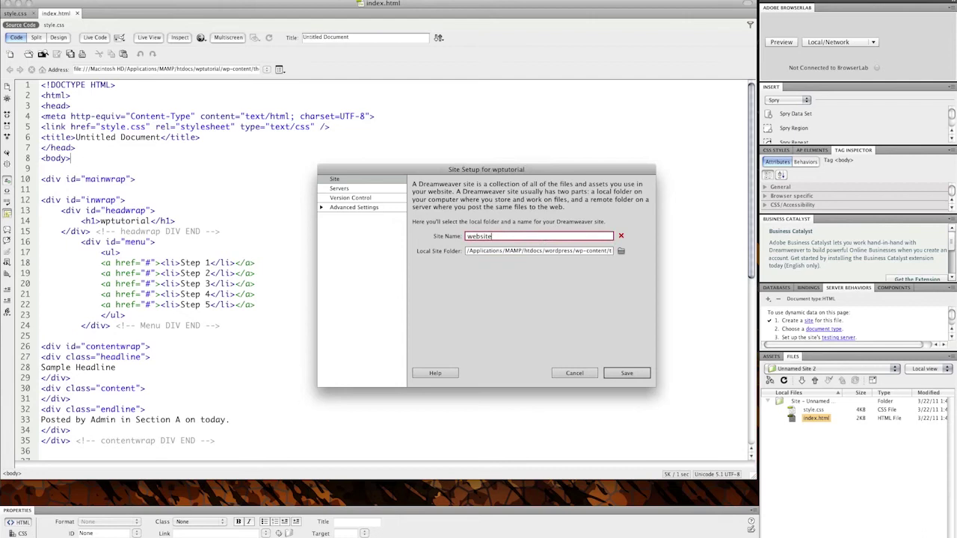
key(Return)
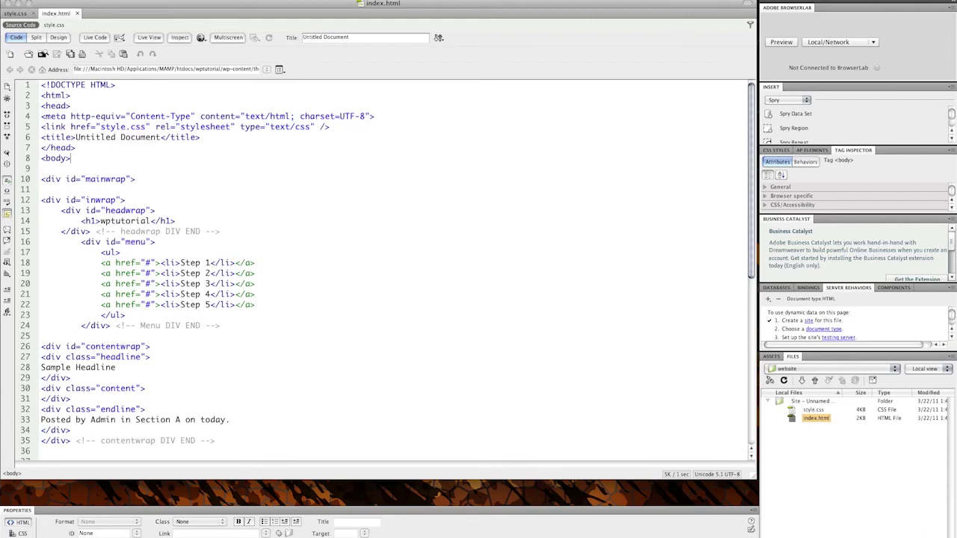
- Switch to the style.css document and run File > Save All
click(54, 25)
click(93, 1)
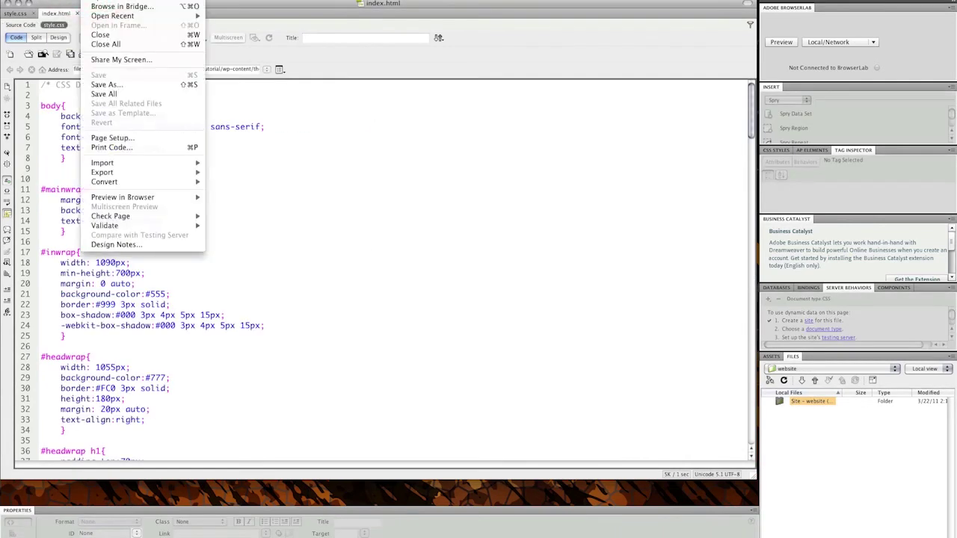
click(15, 14)
click(94, 1)
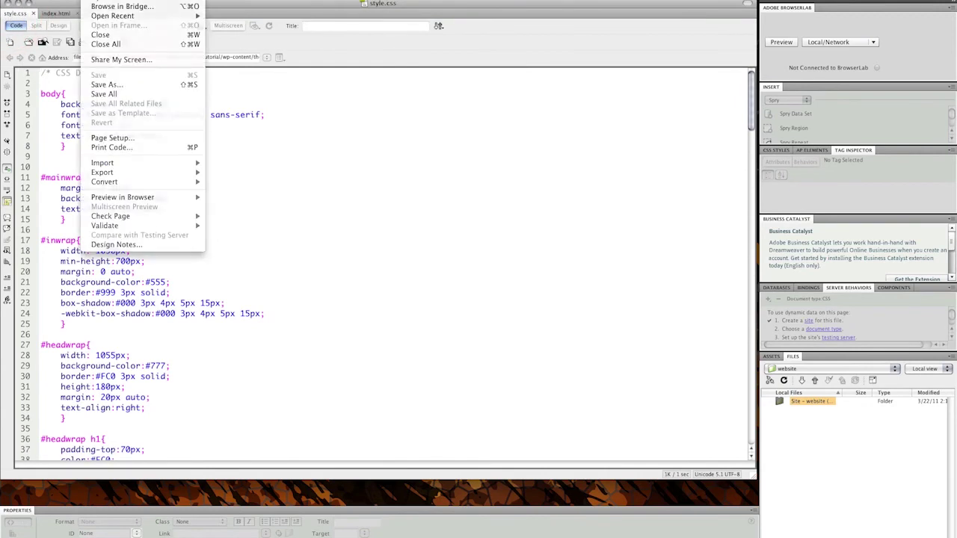
click(158, 94)
- Save the stylesheet as style.css in htdocs/wordpress/wp-content/themes/wptutorial, declining link updates
click(343, 191)
click(385, 119)
click(387, 128)
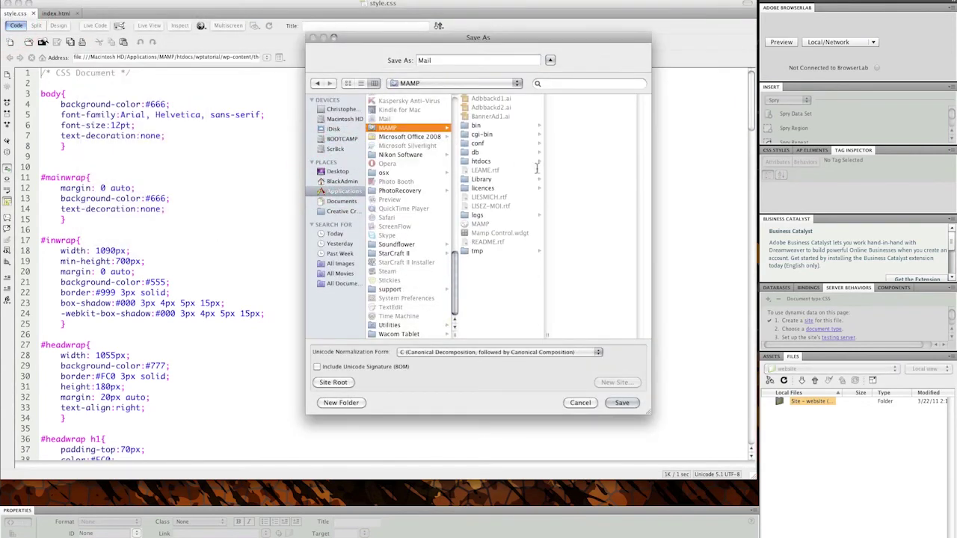
click(503, 160)
click(523, 206)
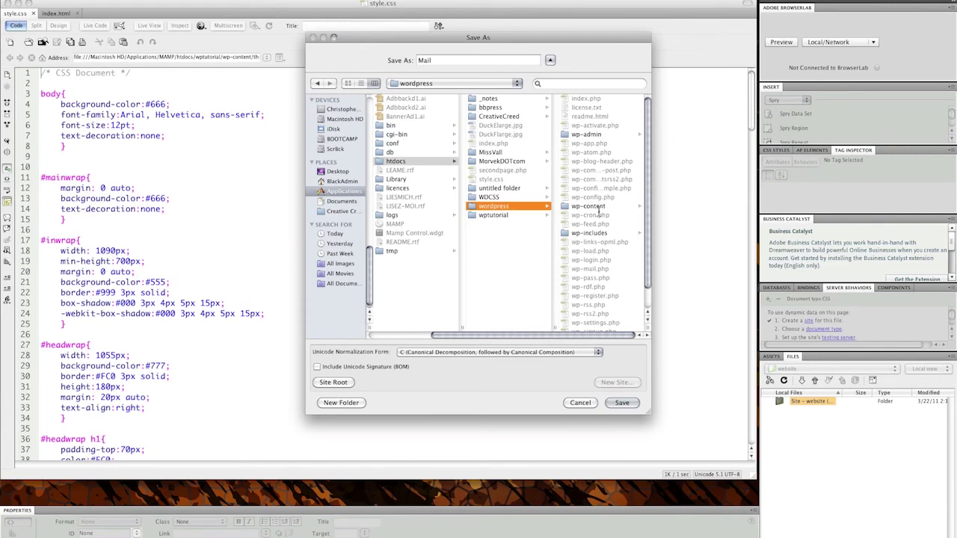
click(595, 207)
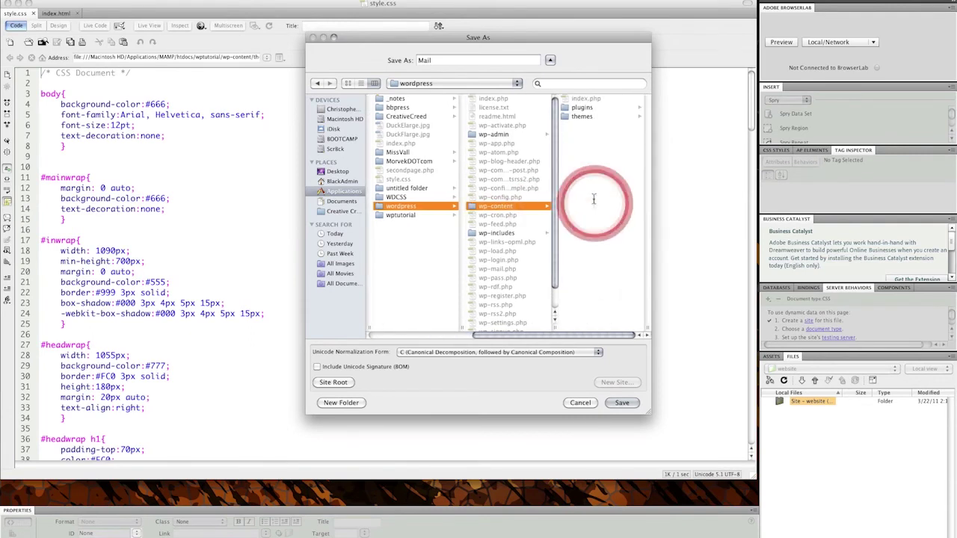
click(591, 119)
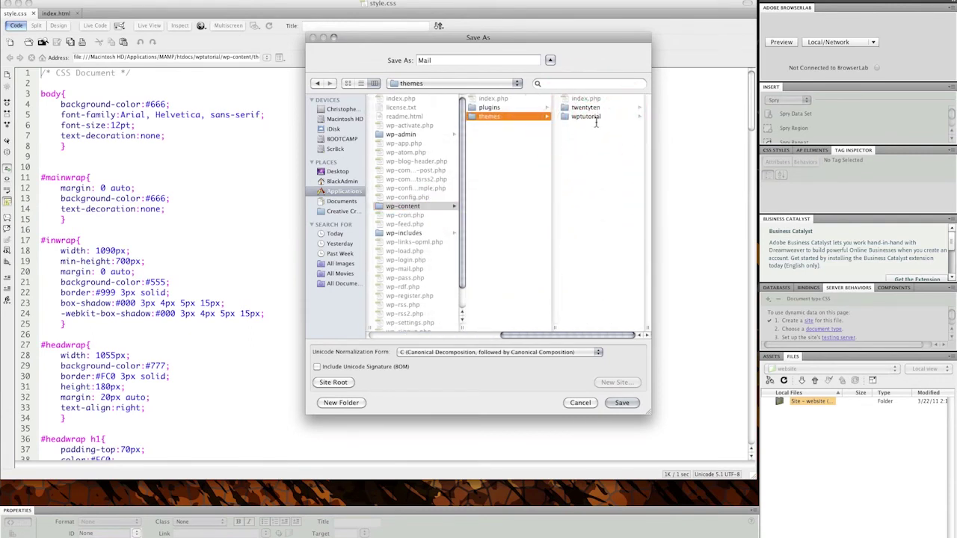
click(596, 120)
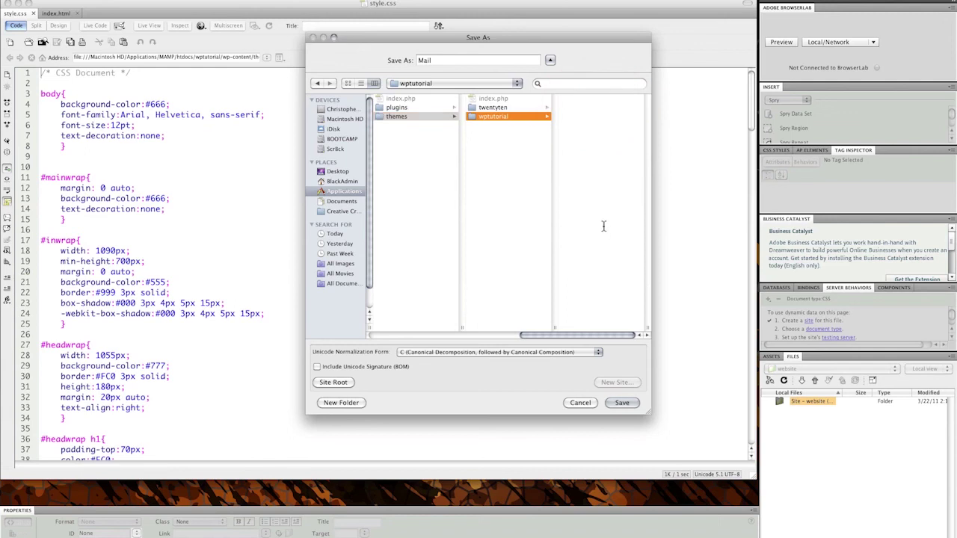
key(Tab)
text(s)
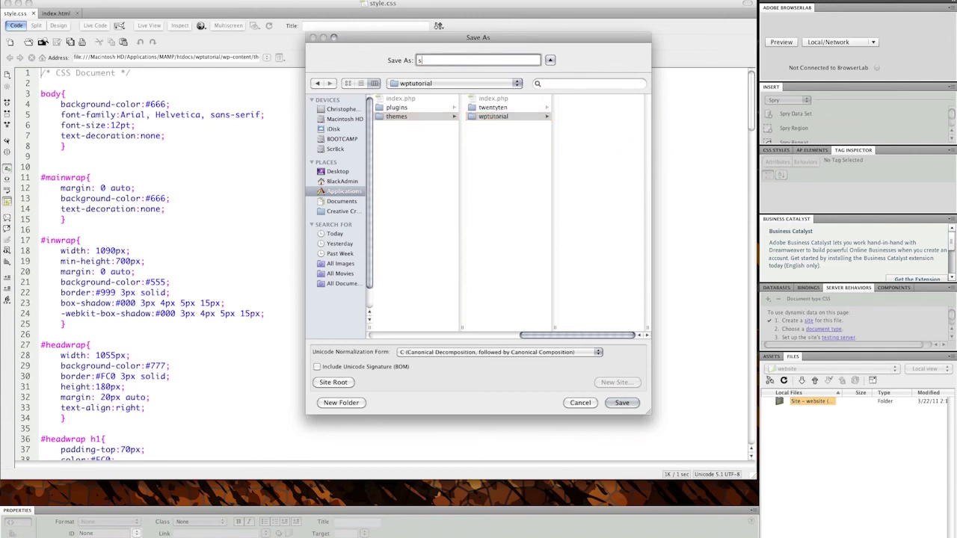
text(tyle.css)
click(628, 406)
click(532, 142)
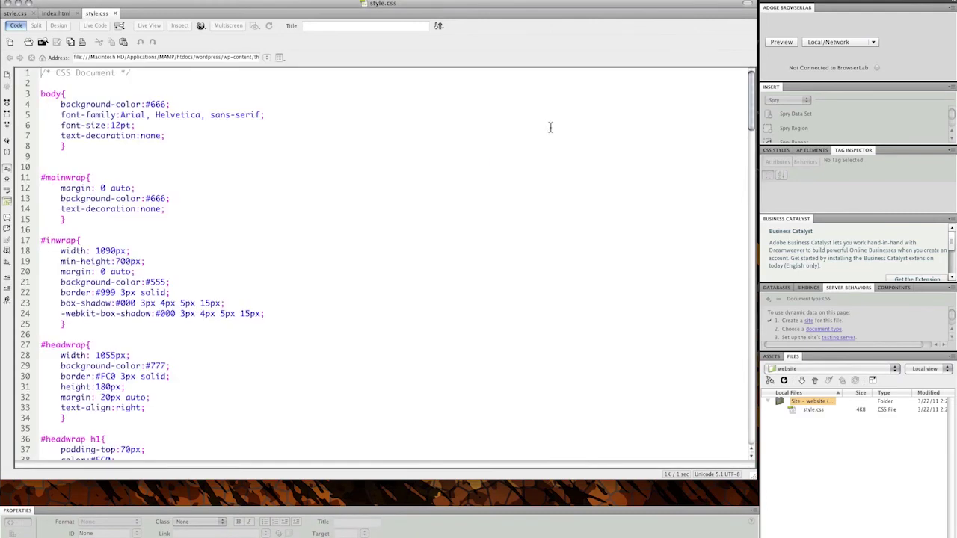
- Leave the style.css code and switch back to the index.html document
scroll(534, 162, down, 1)
scroll(134, 164, up, 1)
click(60, 168)
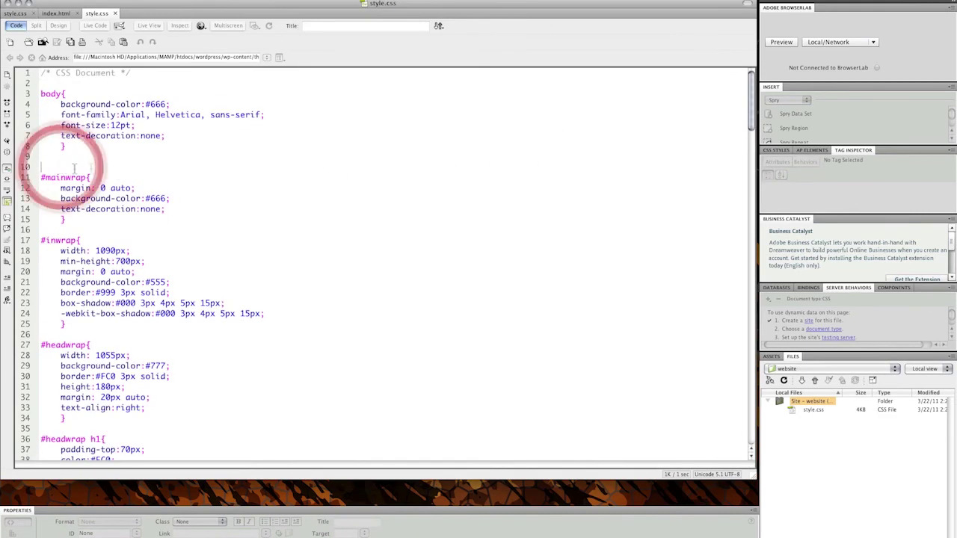
click(38, 13)
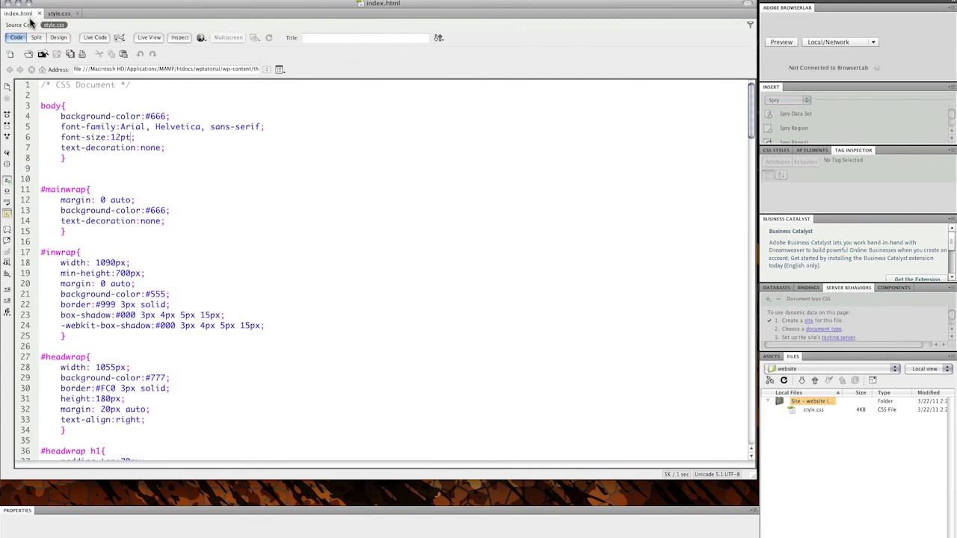
mouse_move(404, 532)
- Minimize Dreamweaver and browse the twentyten theme folder's files in Finder
click(18, 4)
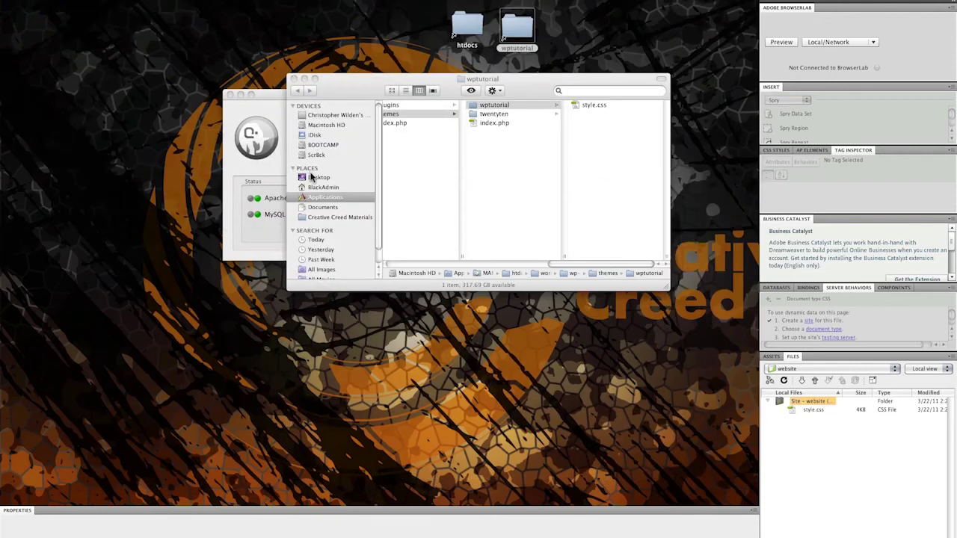
click(514, 116)
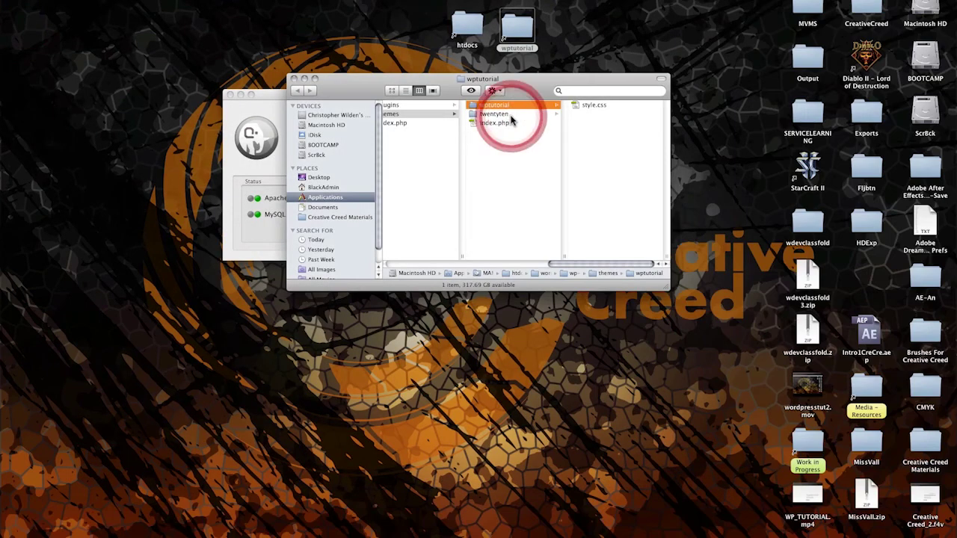
scroll(601, 247, down, 5)
scroll(617, 238, up, 5)
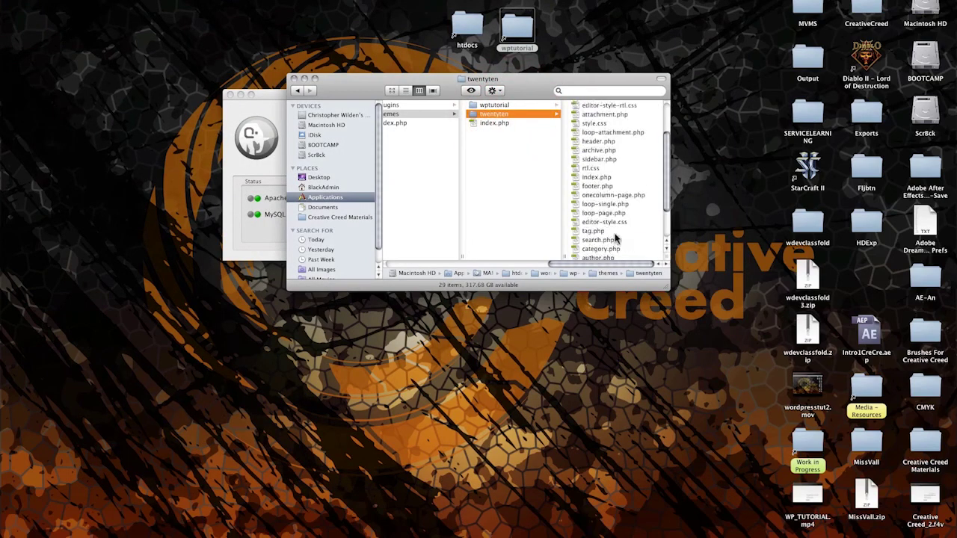
scroll(617, 236, down, 4)
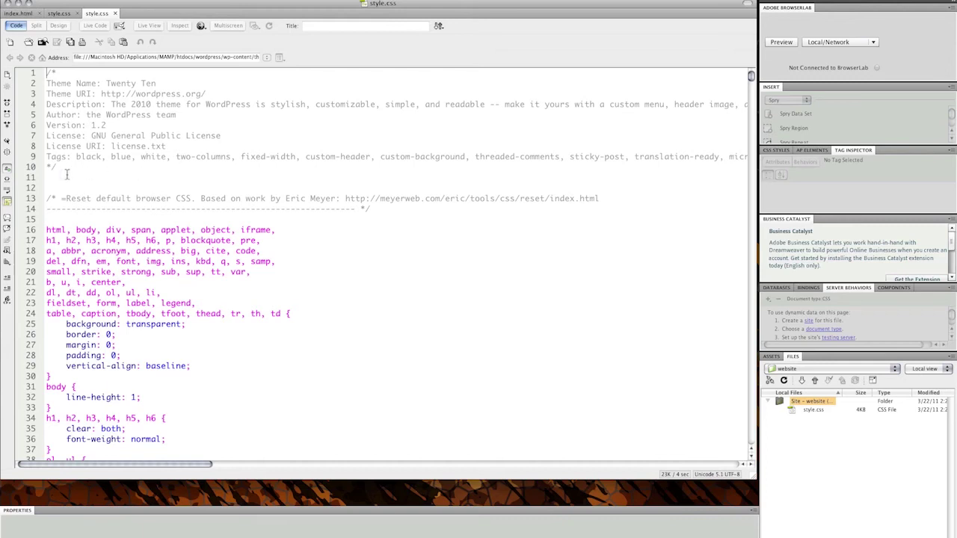
- Copy the Twenty Ten header comment and paste it over the new style.css's CSS Document comment
drag(59, 168, 30, 23)
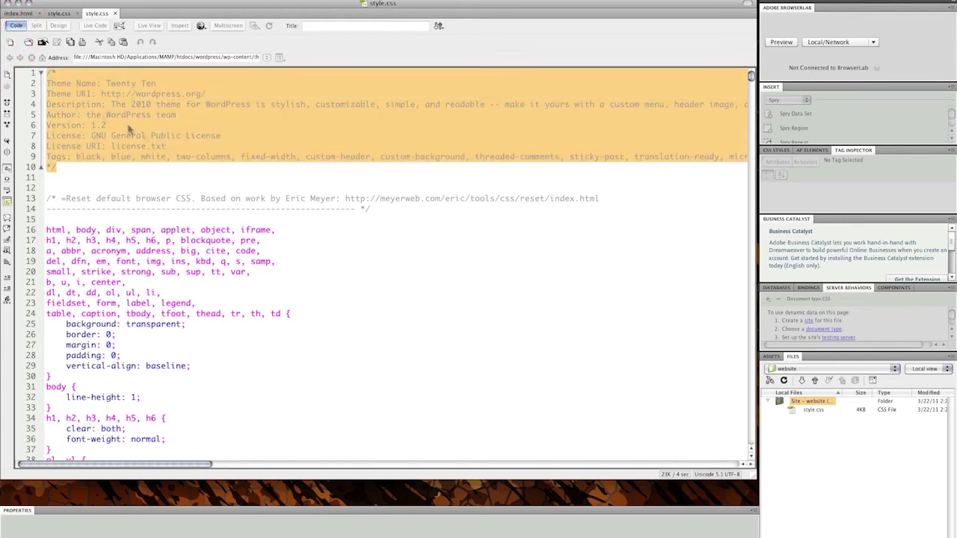
click(58, 15)
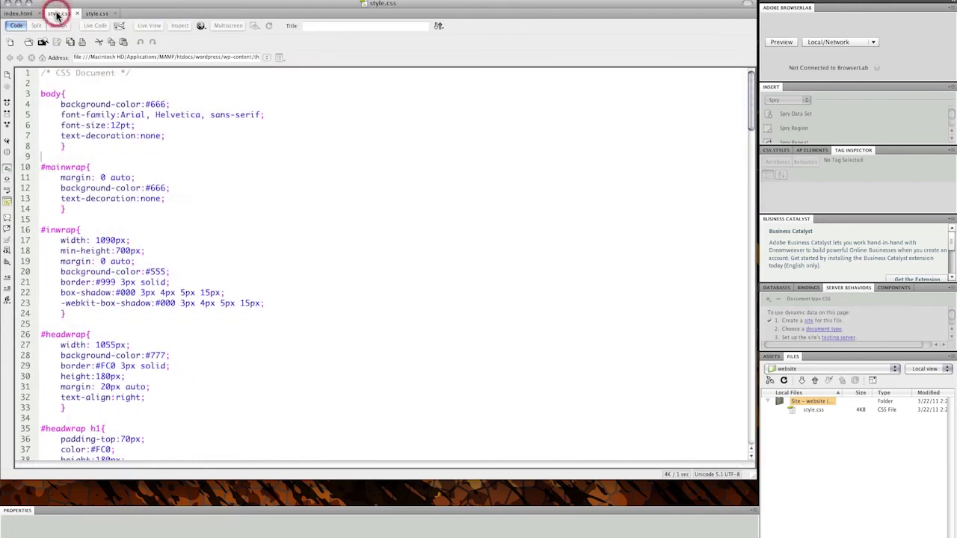
click(41, 75)
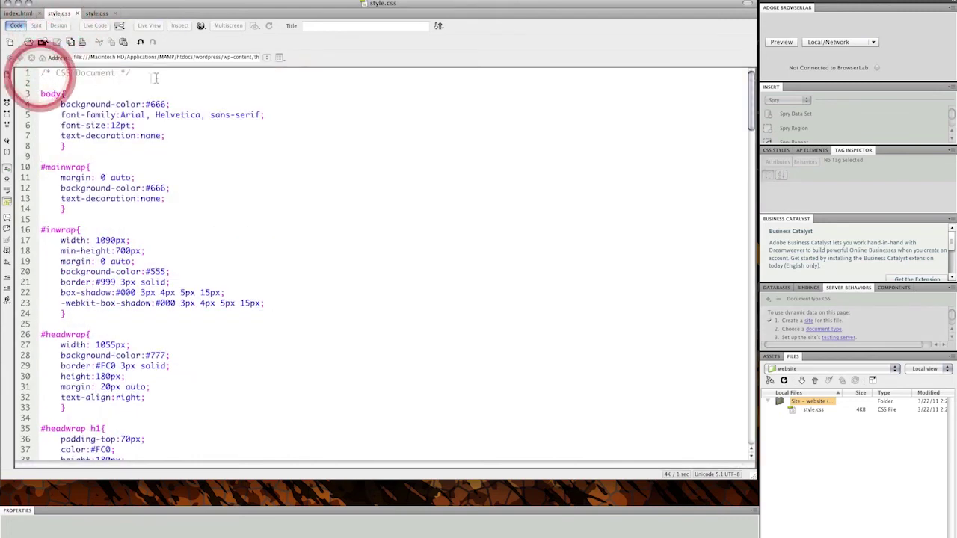
drag(155, 77, 138, 96)
key(super+v)
- Clear the name, URI, description and author values, delete both License lines, and empty Tags
key(BackSpace)
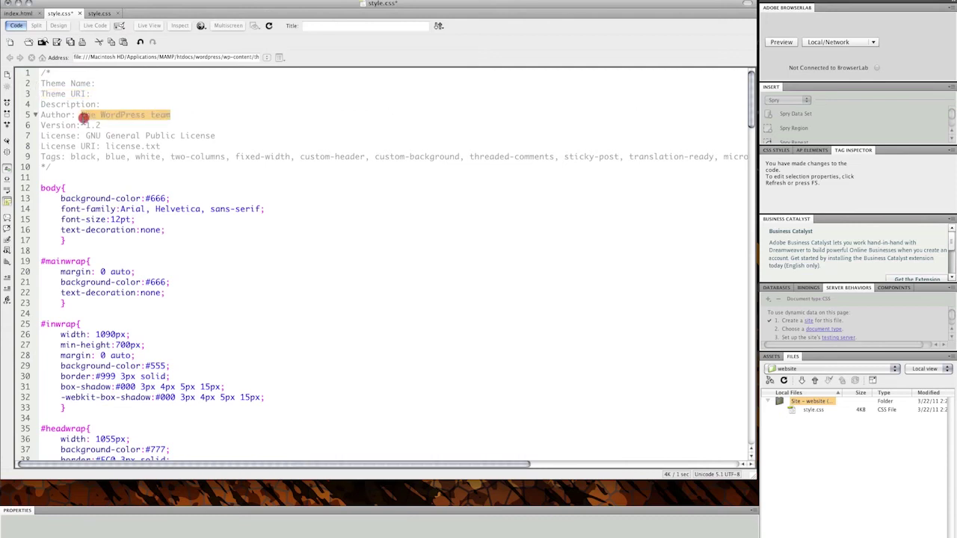
drag(170, 115, 80, 126)
key(BackSpace)
key(BackSpace)
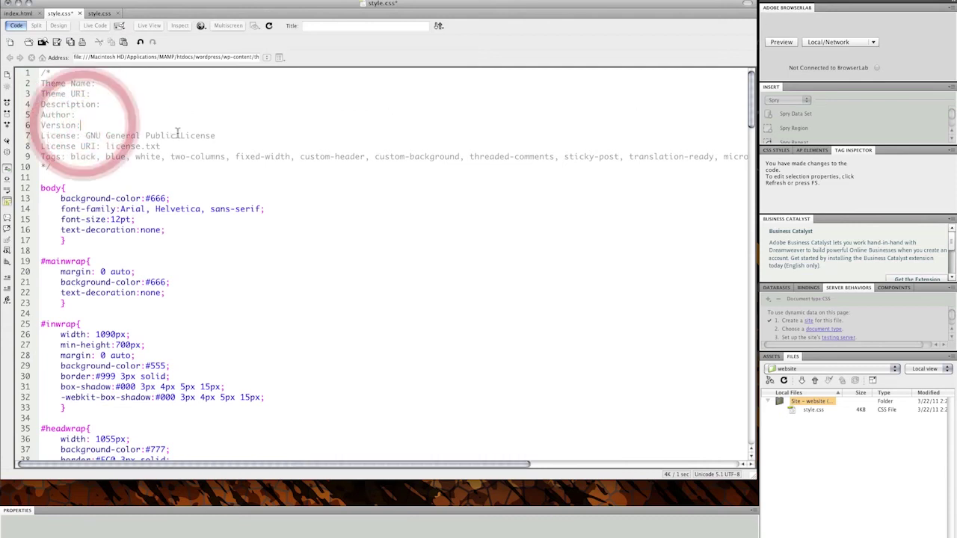
drag(217, 136, 40, 135)
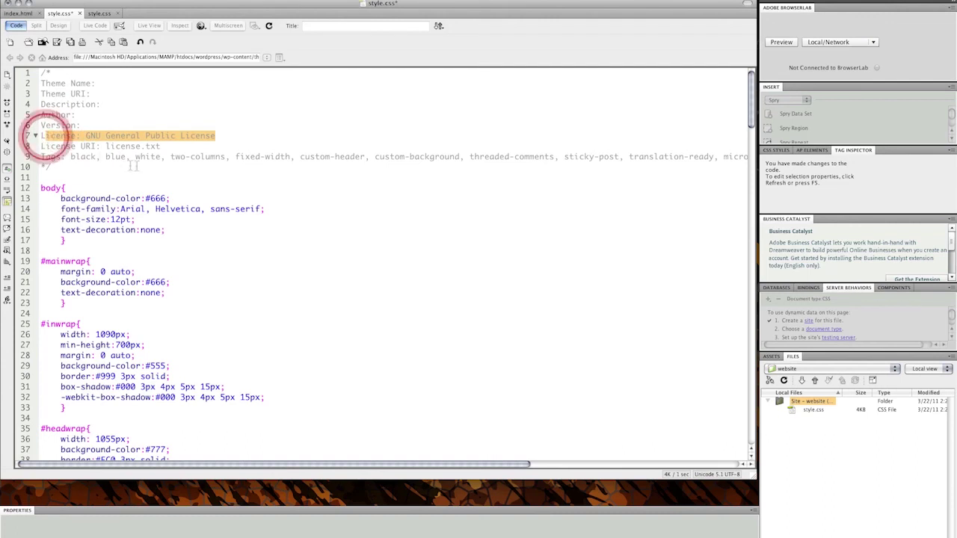
drag(177, 148, 23, 139)
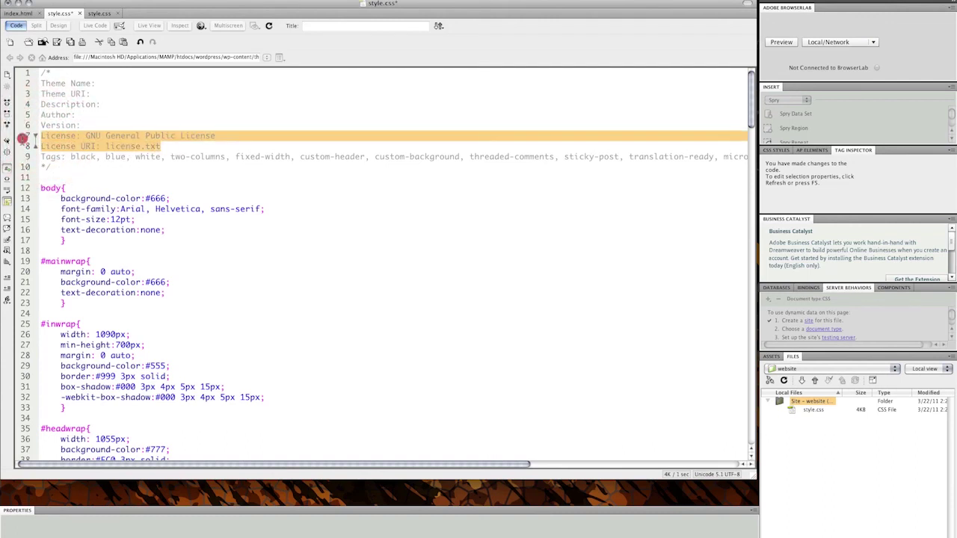
key(BackSpace)
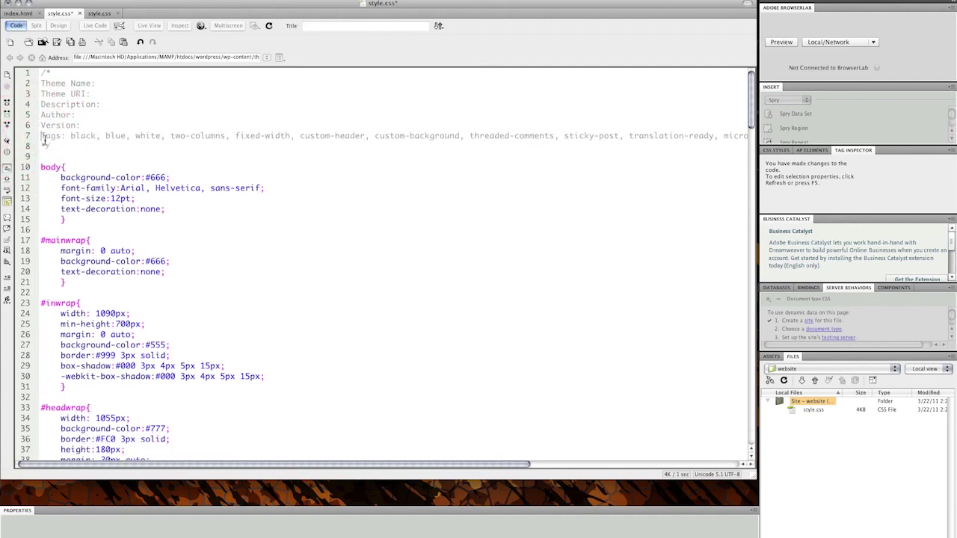
drag(42, 136, 740, 136)
key(BackSpace)
- Fill in Theme Name wptutorial, URI wptutorial.info and description 'A wordpress tutorial theme.'
click(106, 84)
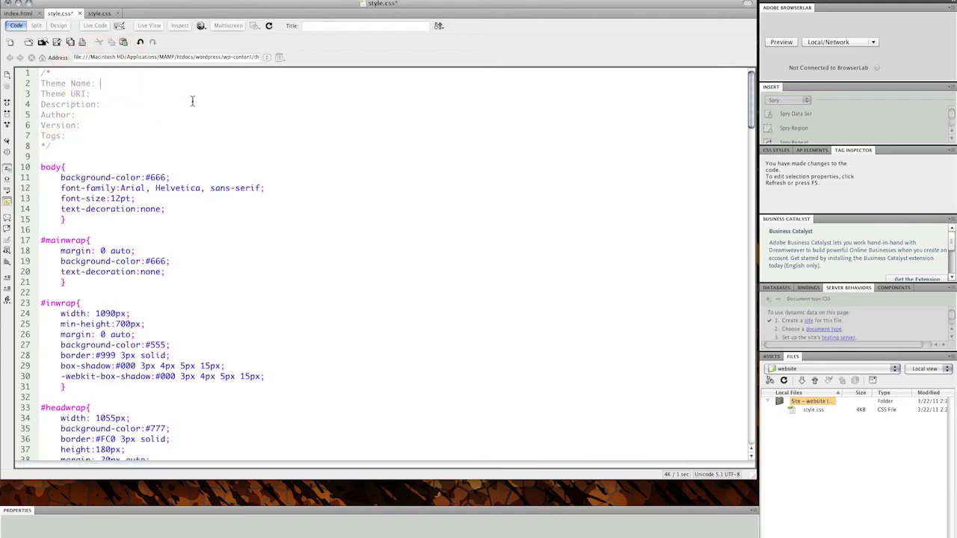
text(wptutorial)
click(121, 94)
text(wptutorial.info)
click(116, 106)
text(A wordpress)
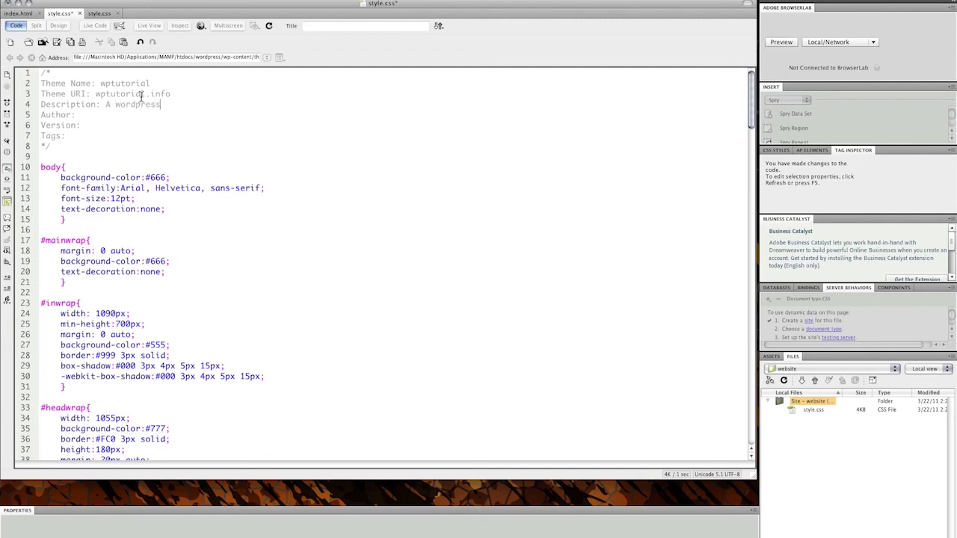
text( tutorial theme.)
- Enter the author's name, version 0.1 and tags 'yellow, grey, white, borders,', then return to Twenty Ten's stylesheet
click(122, 116)
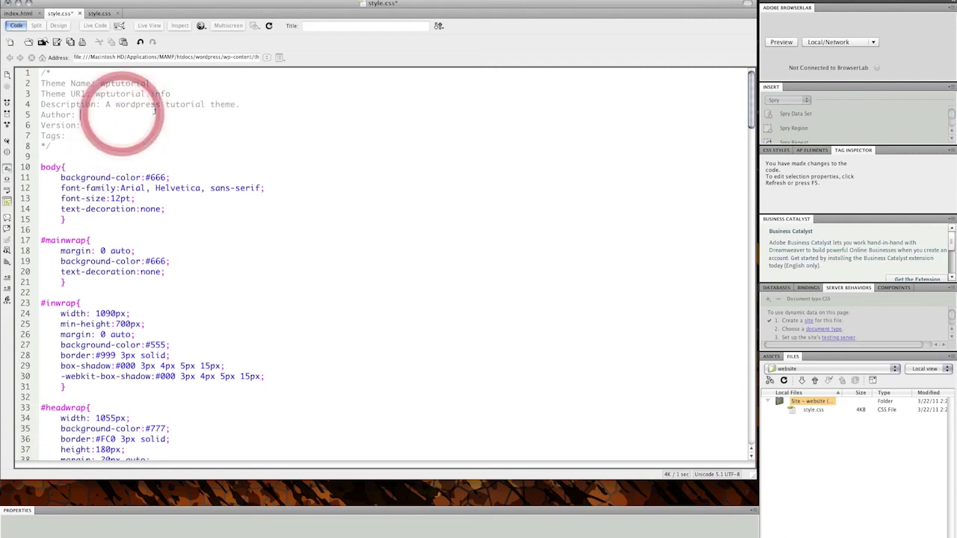
text(C)
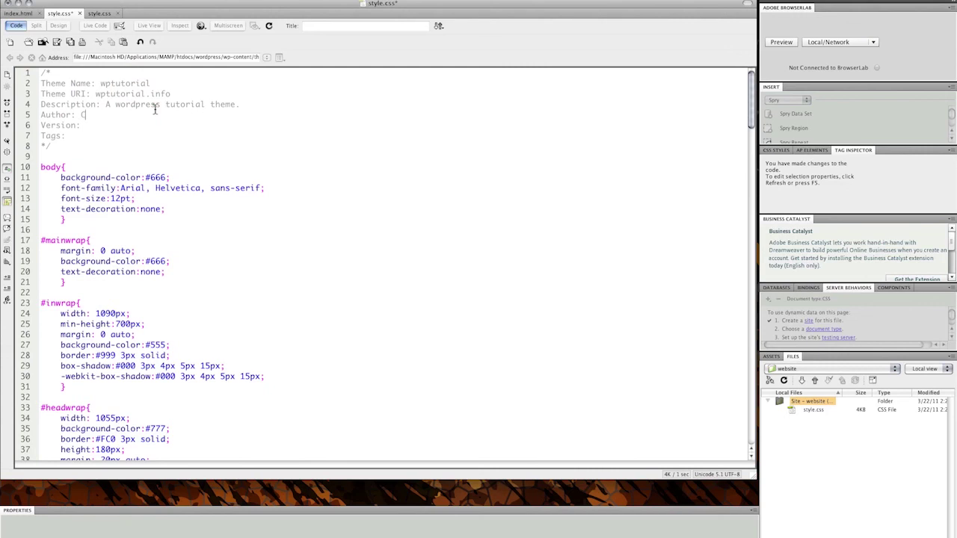
text(hris Wilden)
click(122, 126)
text(0.1)
click(85, 135)
text(yellow, grey, white, borders,)
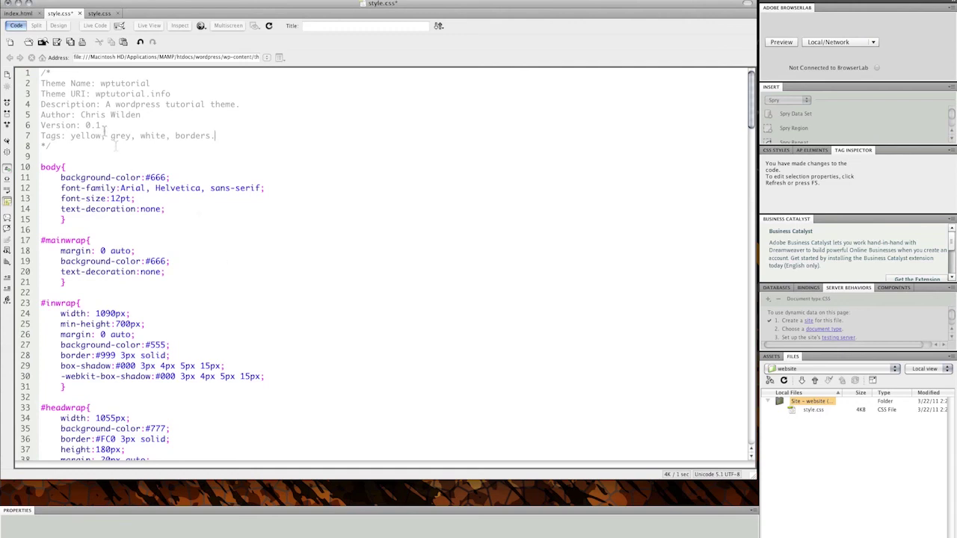
click(97, 14)
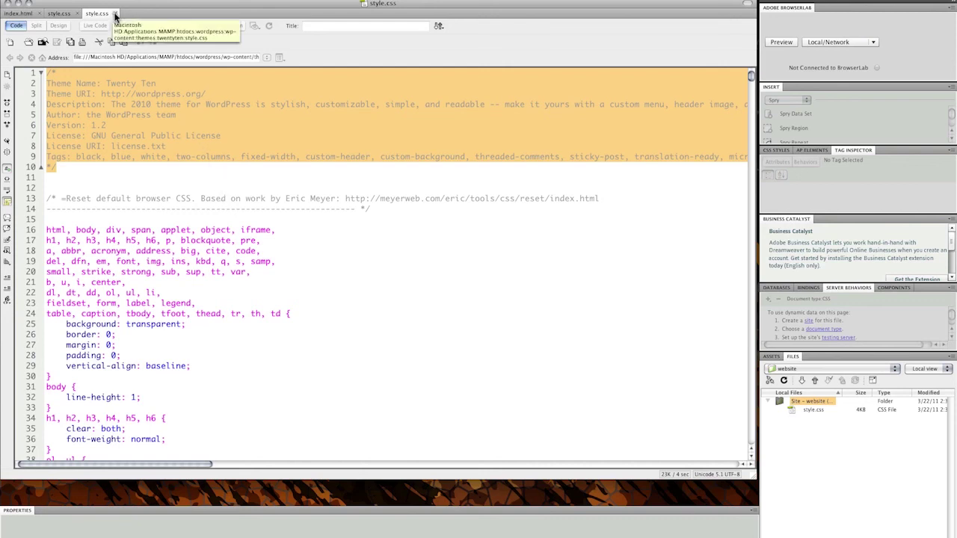
- Close the Twenty Ten stylesheet and add a blank header.php file to the site
click(116, 15)
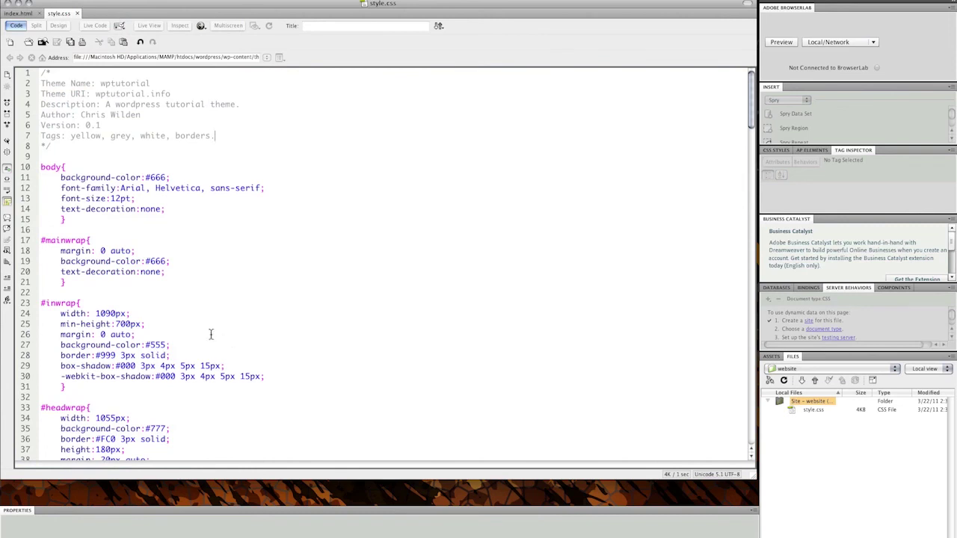
right_click(807, 402)
click(821, 413)
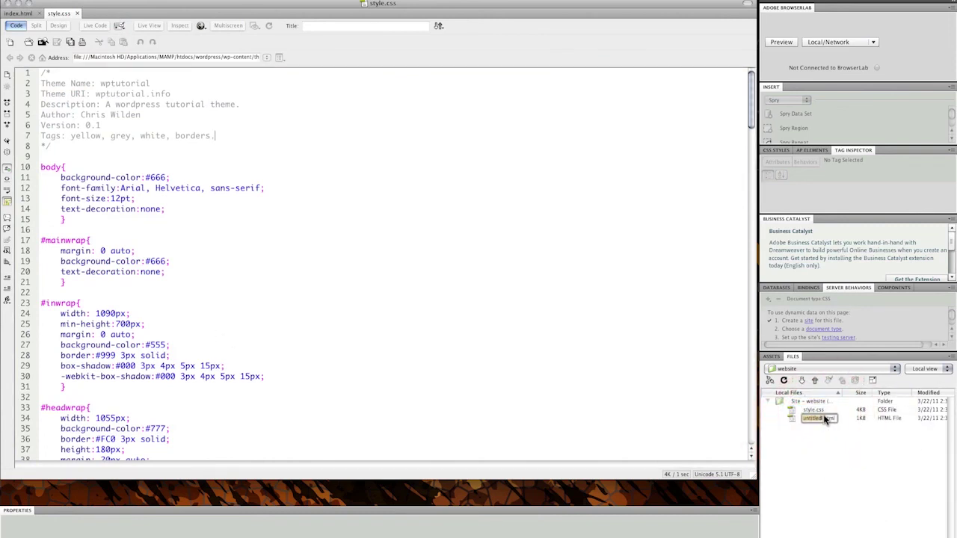
text(he)
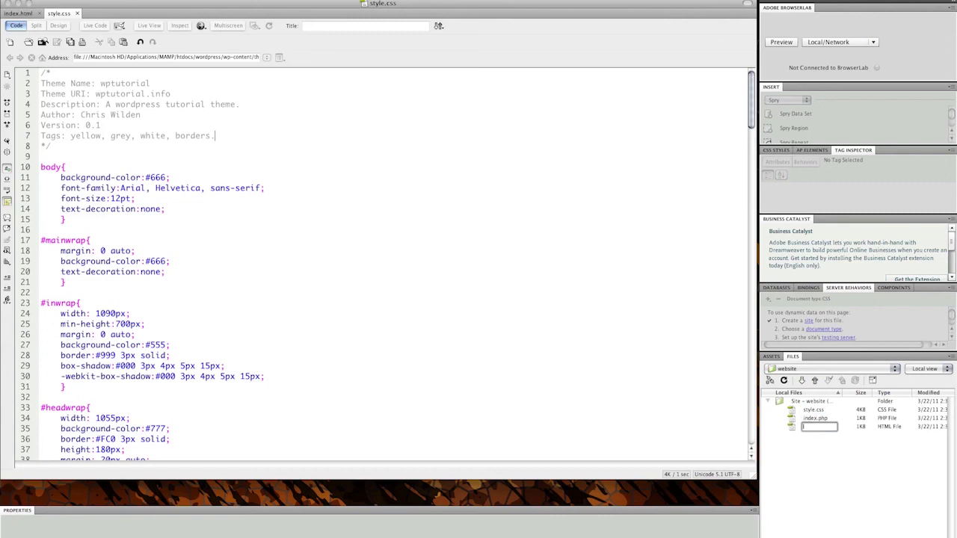
text(header.php)
key(Return)
- Add blank footer.php and single.php files to the site
key(super+shift+n)
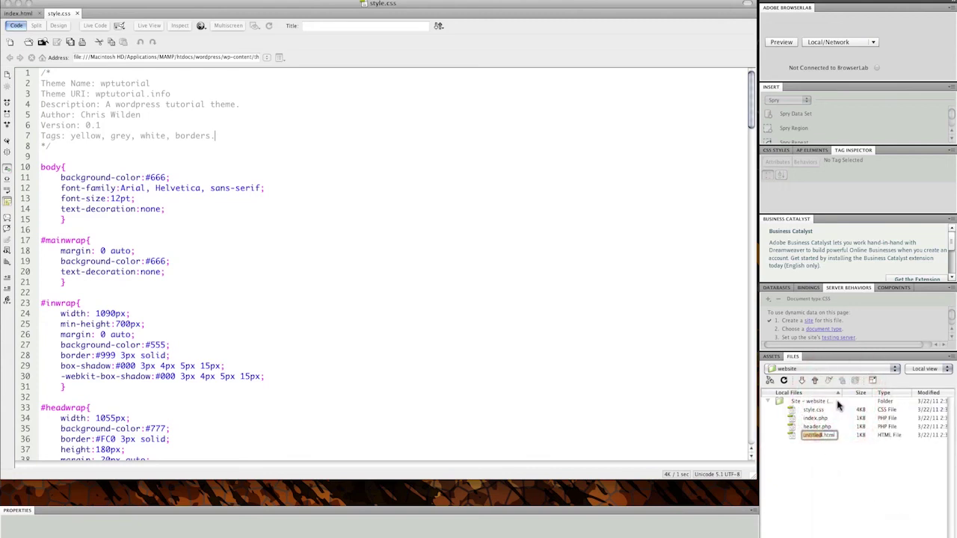
text(footer)
key(Down)
key(BackSpace)
key(BackSpace)
key(BackSpace)
key(BackSpace)
text(php)
key(Return)
key(super+shift+n)
key(Delete)
key(Delete)
key(Delete)
key(Delete)
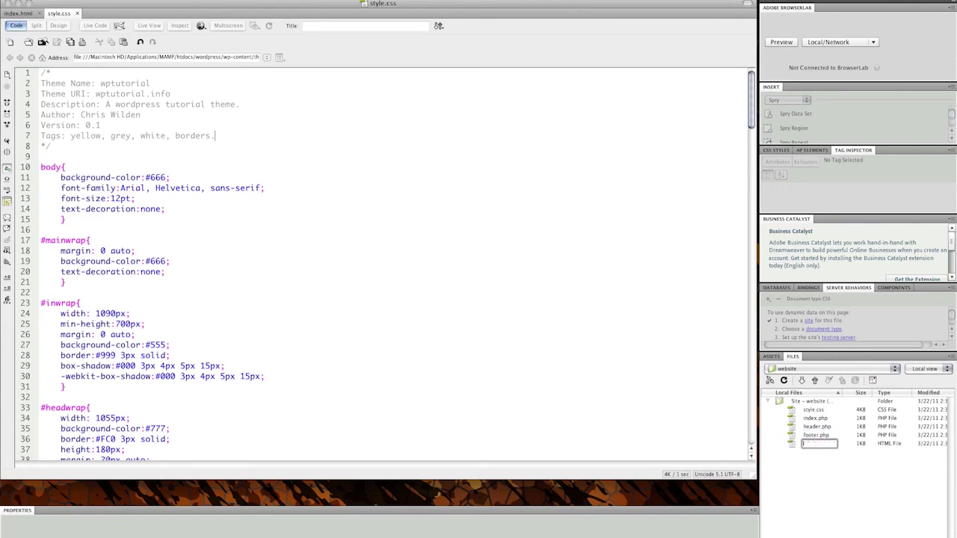
text(sing)
text(php)
key(Return)
- Add blank page.php, pagesofposts and sidebar.php files to the site
key(ctrl+shift+n)
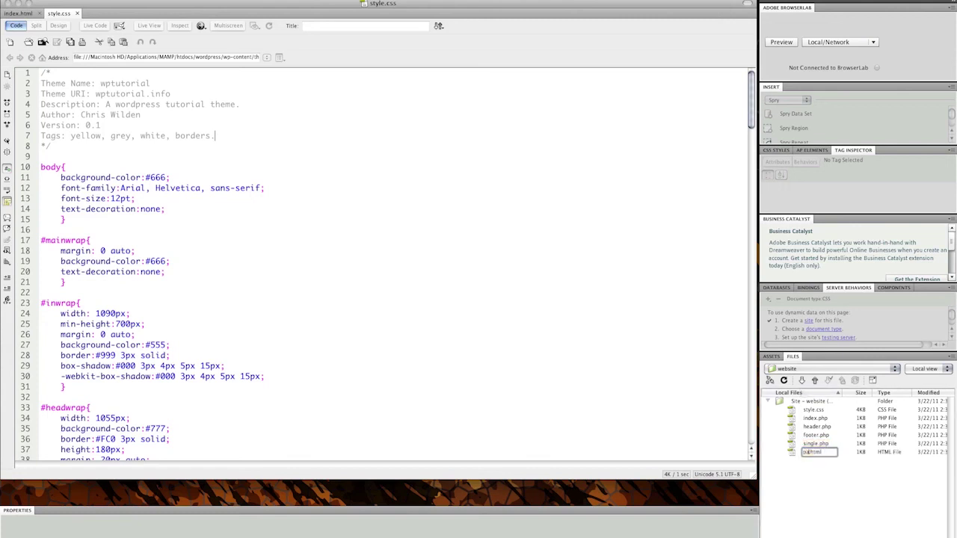
text(page.php)
key(Return)
key(ctrl+shift+n)
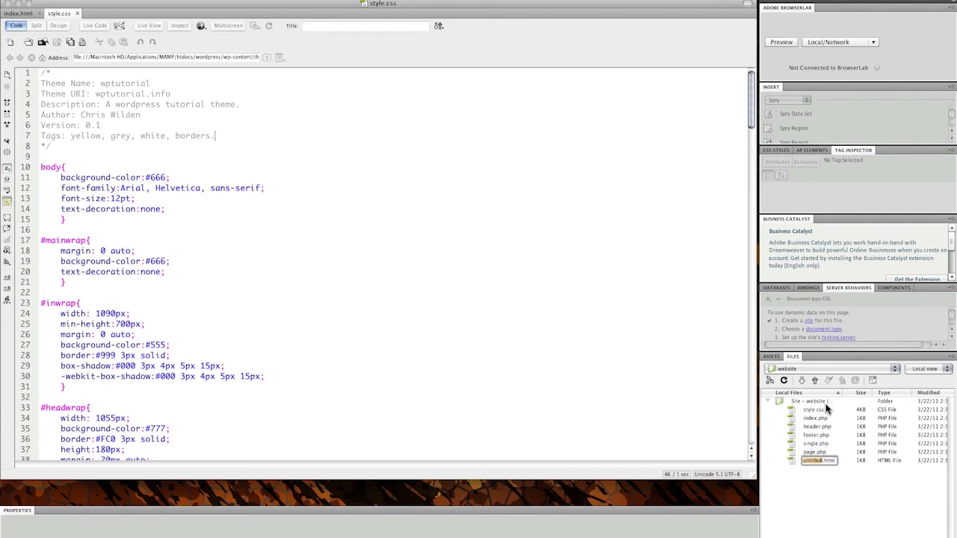
text(pagesofposts.h)
key(Return)
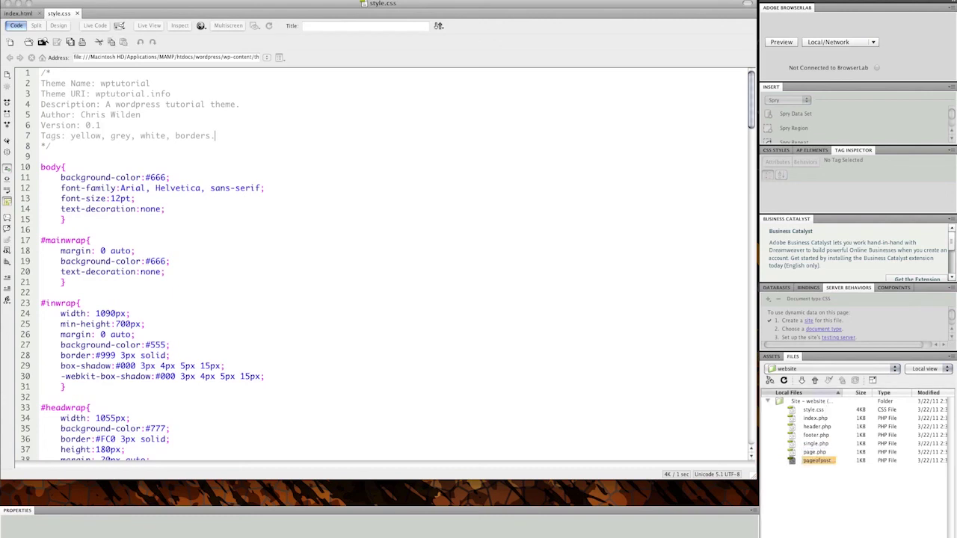
right_click(807, 481)
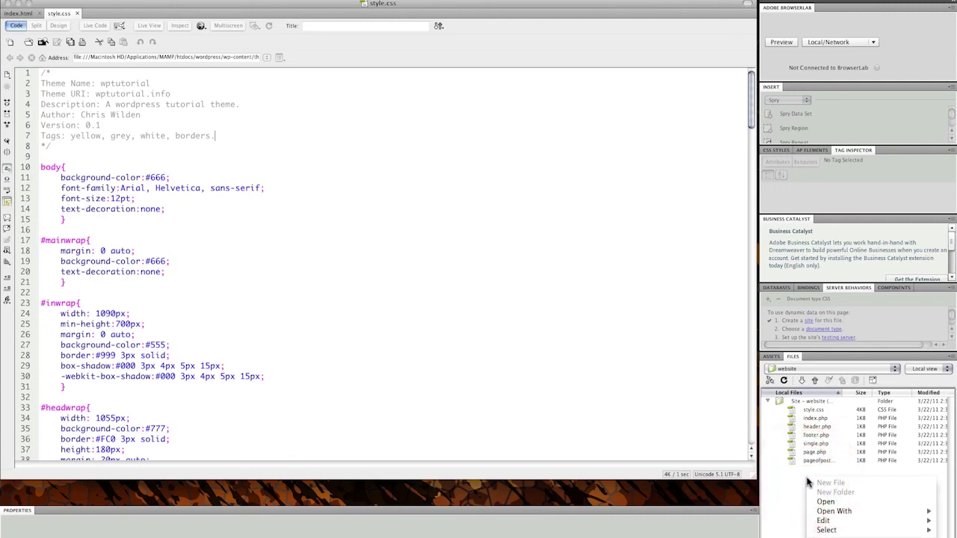
click(830, 483)
text(sideb)
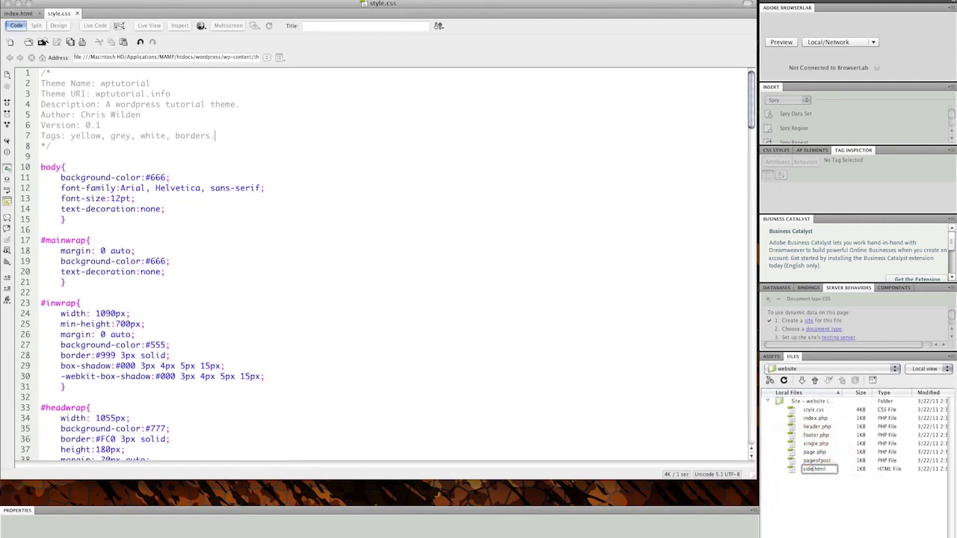
text(ar)
key(Delete)
key(Delete)
key(Delete)
key(Delete)
key(Delete)
text(.php)
key(Return)
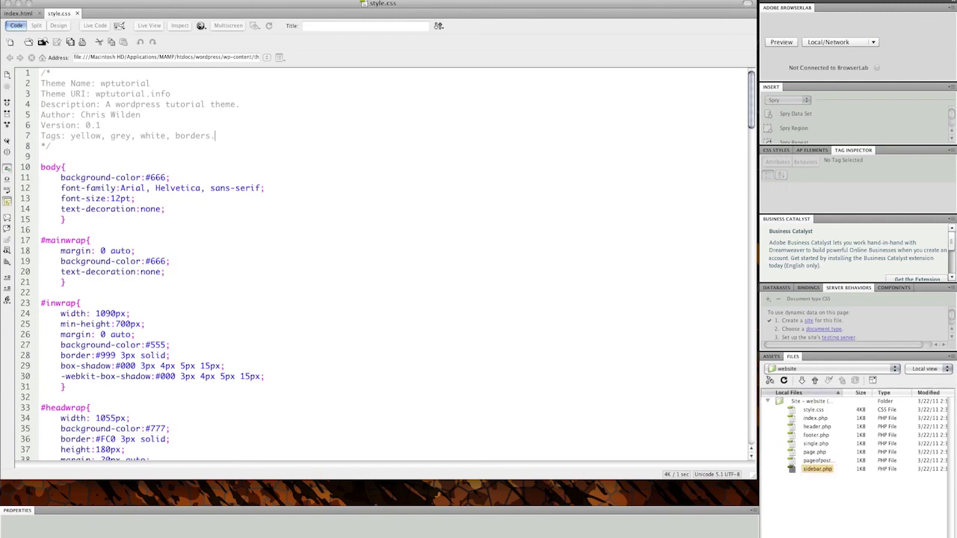